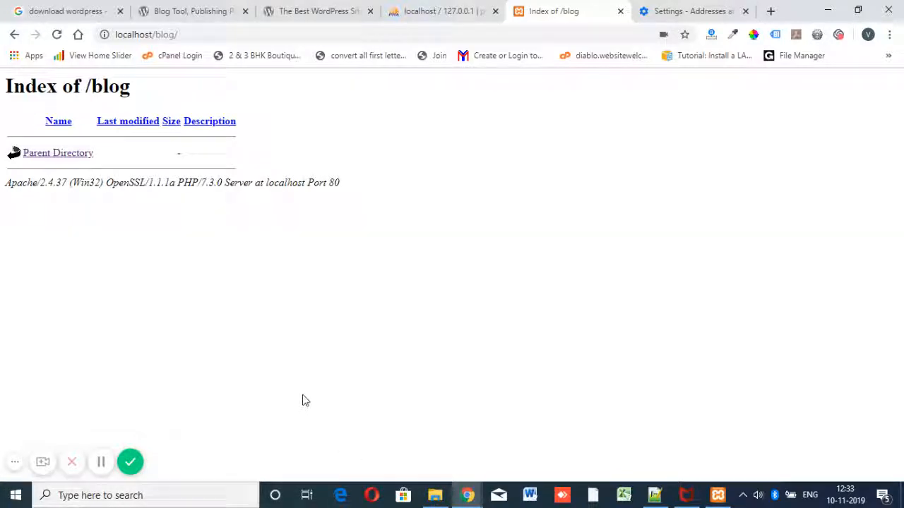
Step: Open the official wordpress.org download page from the 'download wordpress' search results
click(68, 8)
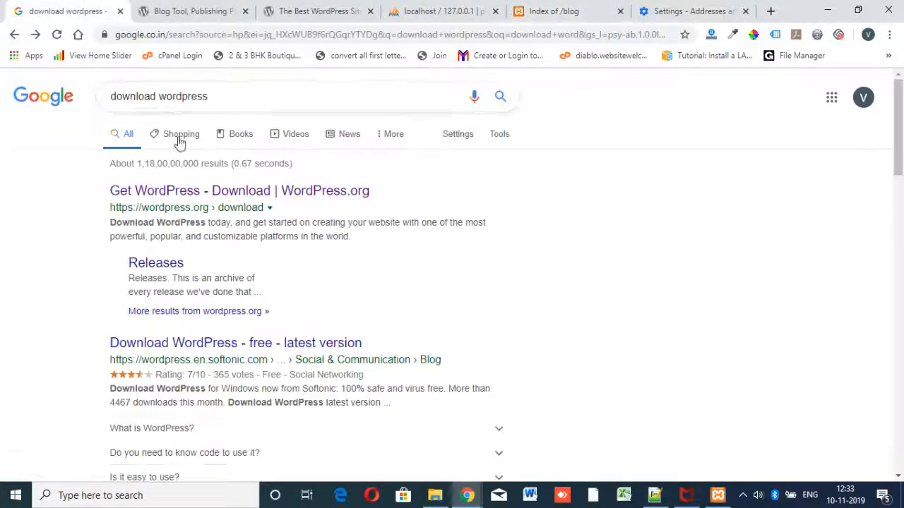
click(238, 94)
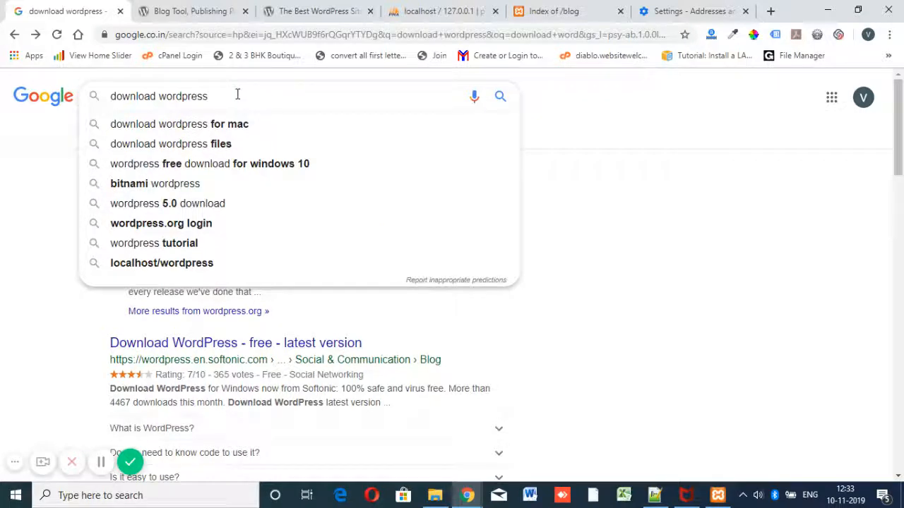
click(784, 233)
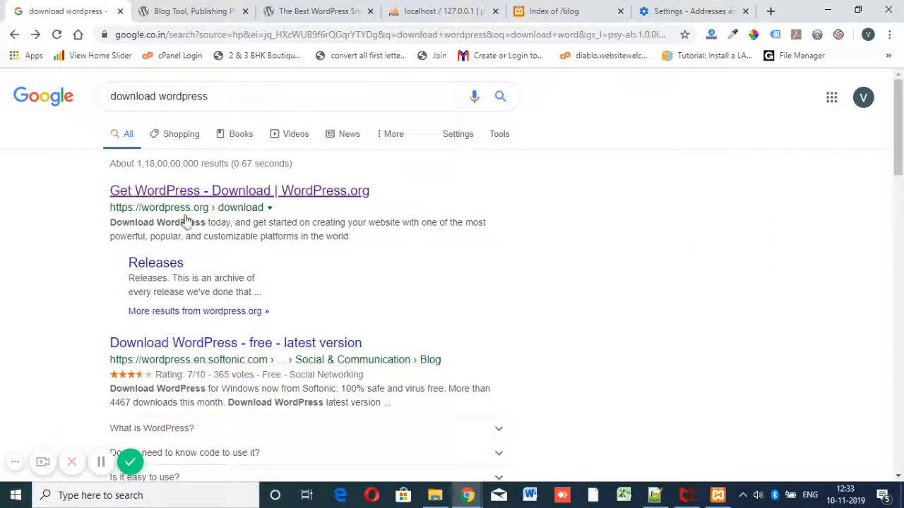
click(327, 203)
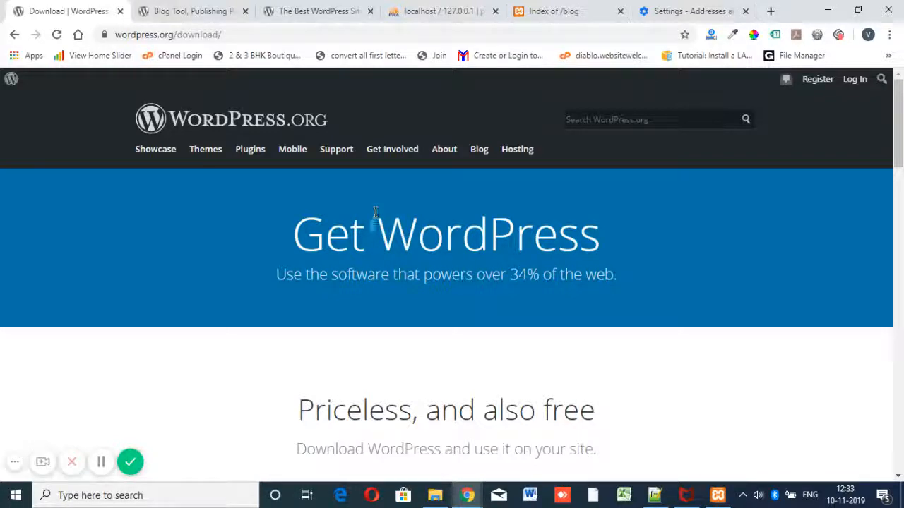
Step: Download the WordPress 5.2.4 zip and open the downloaded file's options
scroll(470, 258, down, 4)
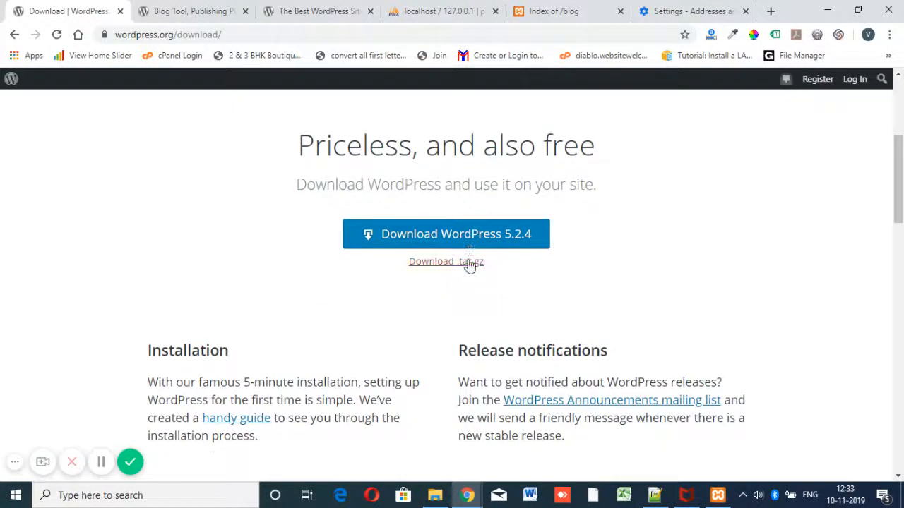
click(503, 238)
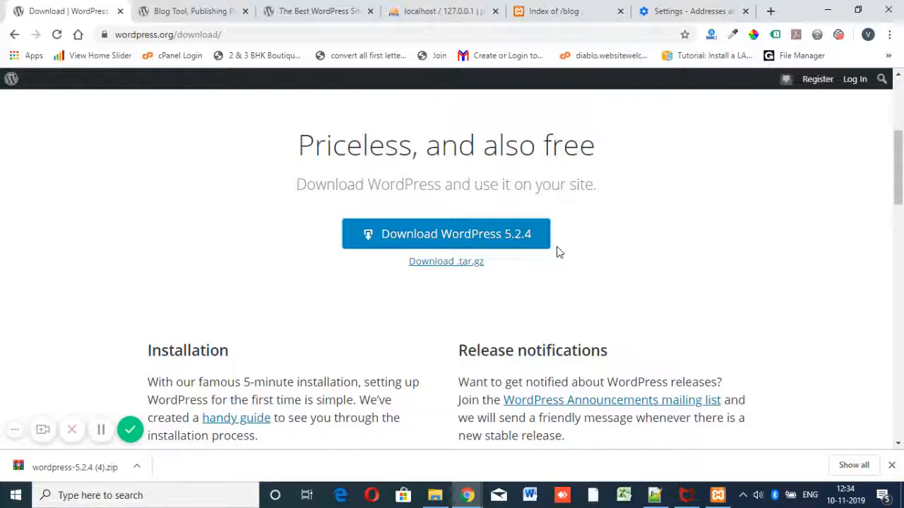
click(137, 468)
Step: Copy the downloaded wordpress-5.2.4 (4).zip into the empty xampp\htdocs\blog folder
click(163, 421)
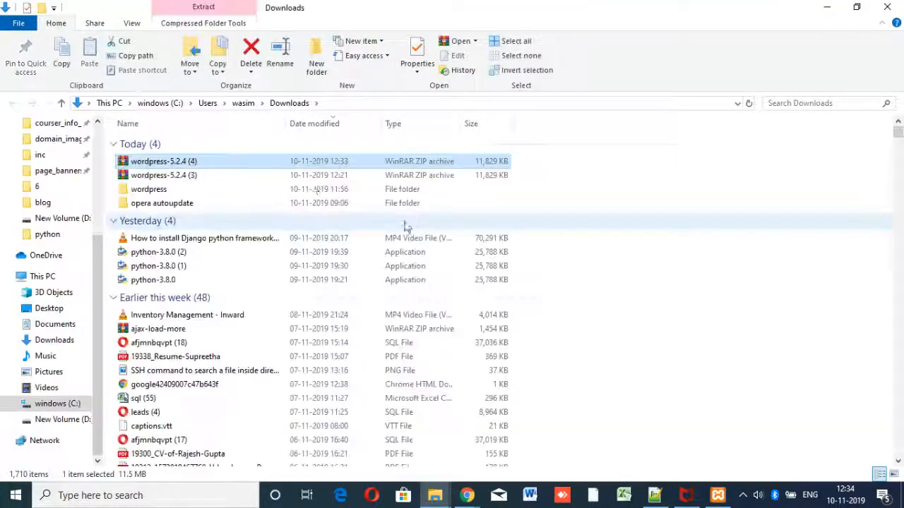
right_click(186, 161)
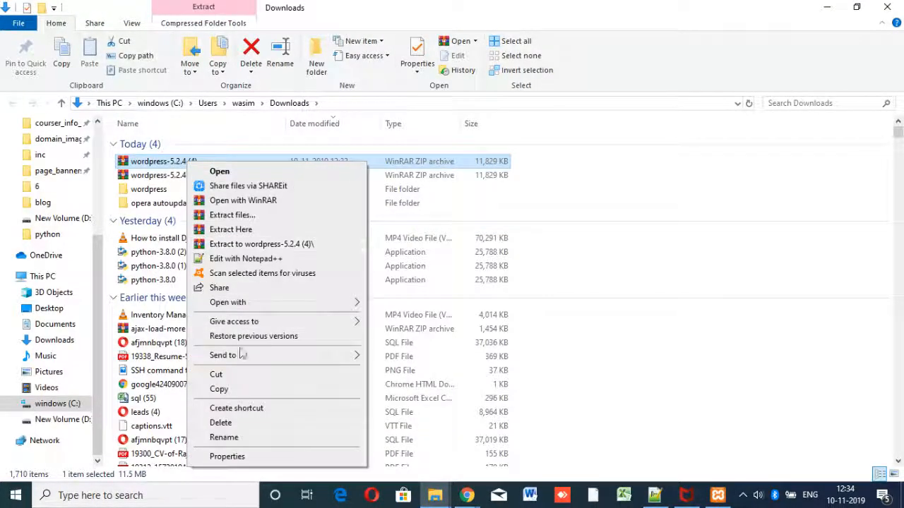
click(219, 389)
mouse_move(435, 498)
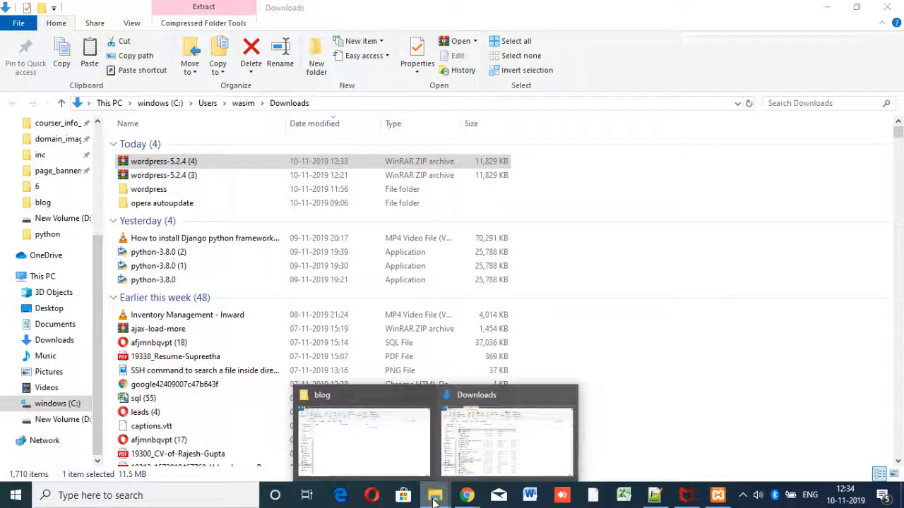
click(398, 462)
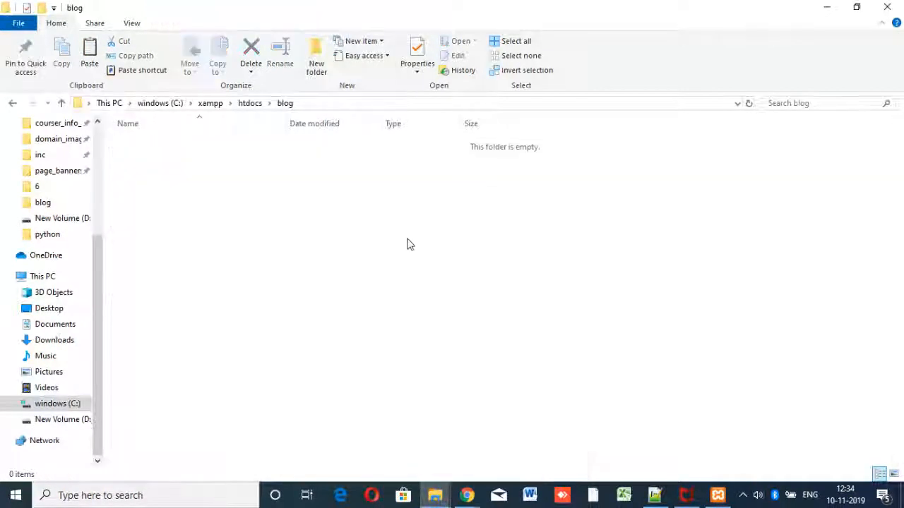
right_click(361, 203)
click(404, 293)
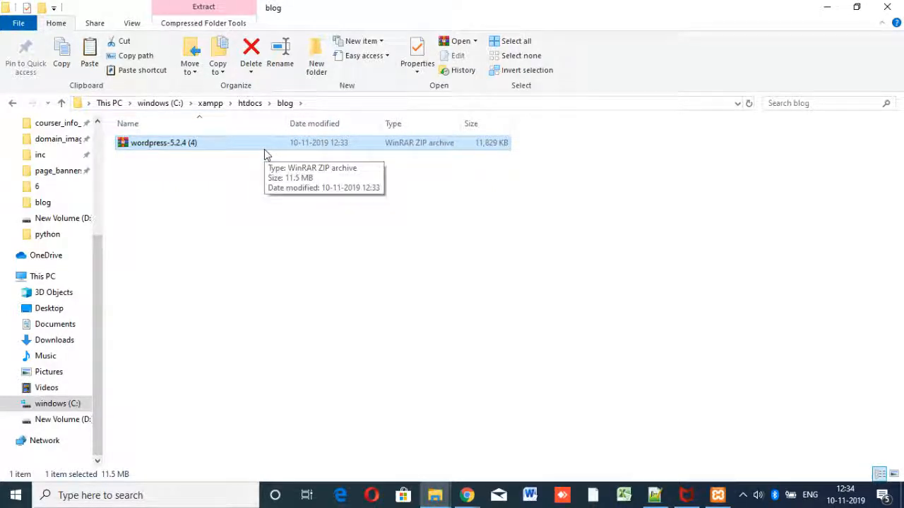
Step: Search Windows for 'xampp' to bring up XAMPP Control Panel as the best match
click(125, 496)
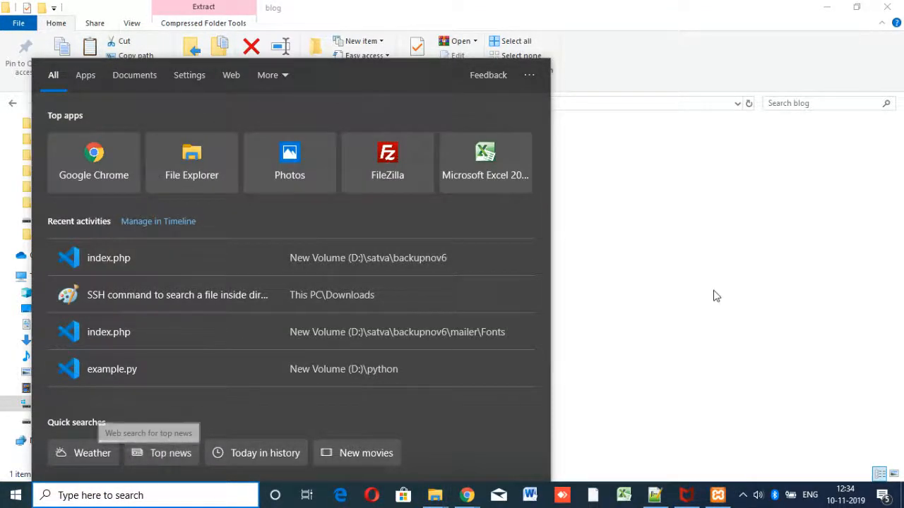
click(684, 297)
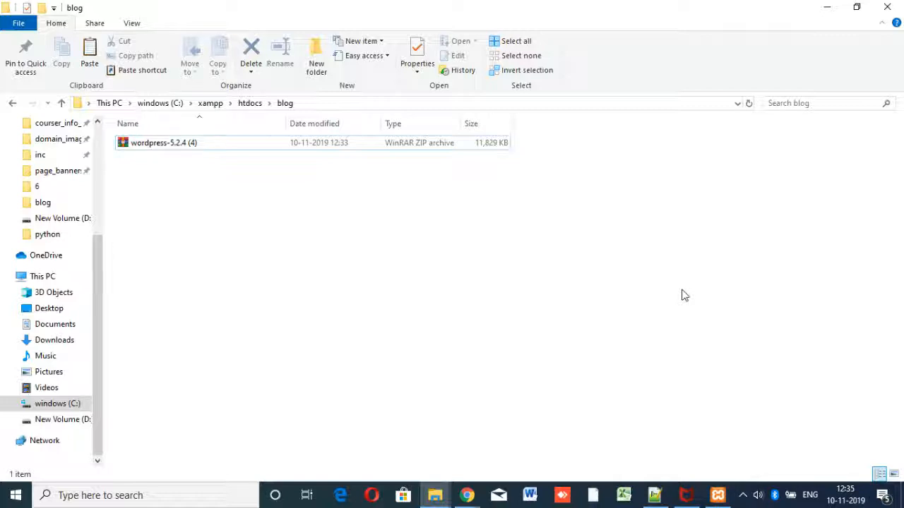
click(142, 495)
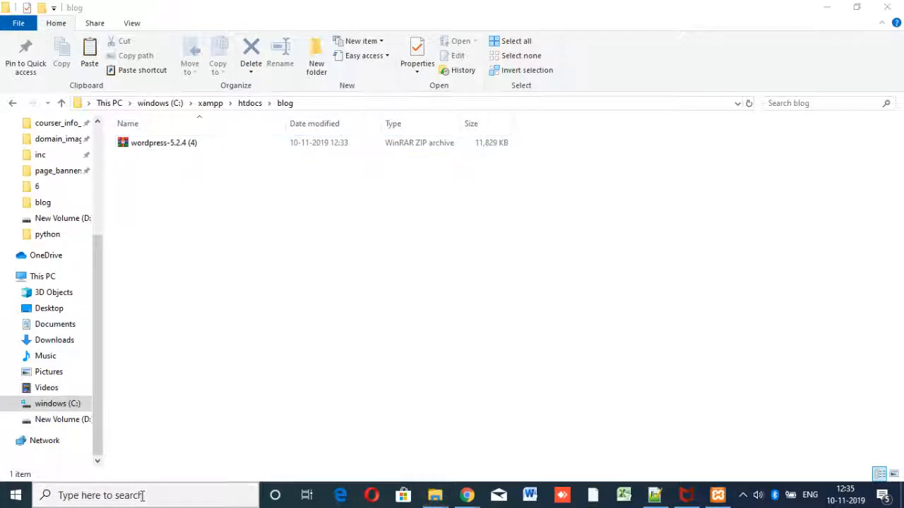
text(xampp)
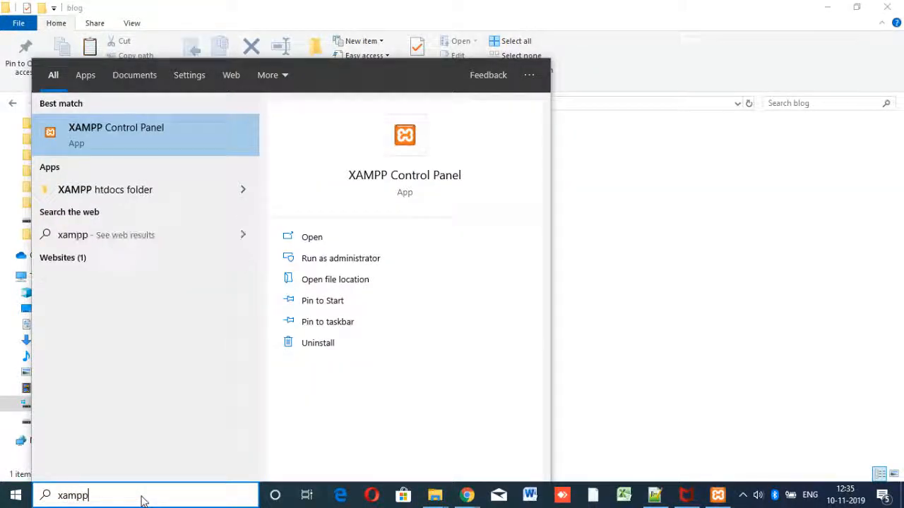
Step: Launch XAMPP Control Panel, then stop and restart both Apache and MySQL
click(132, 135)
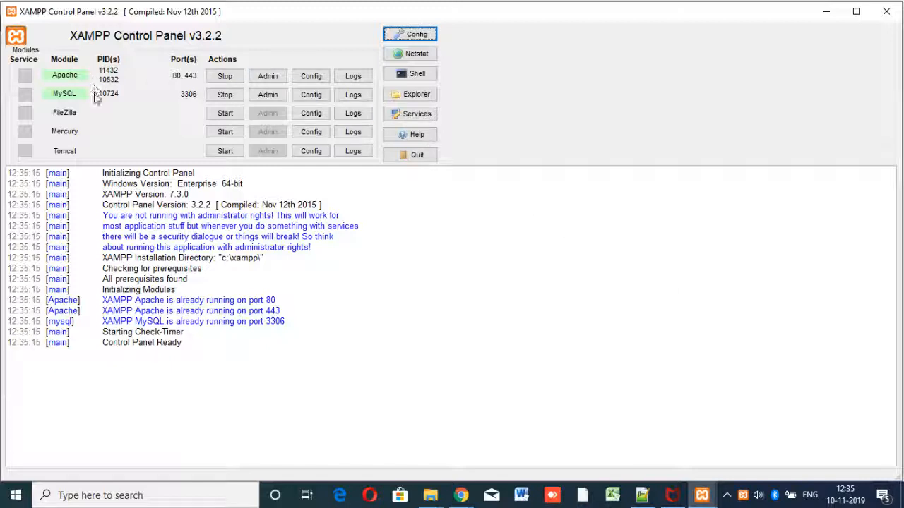
click(223, 79)
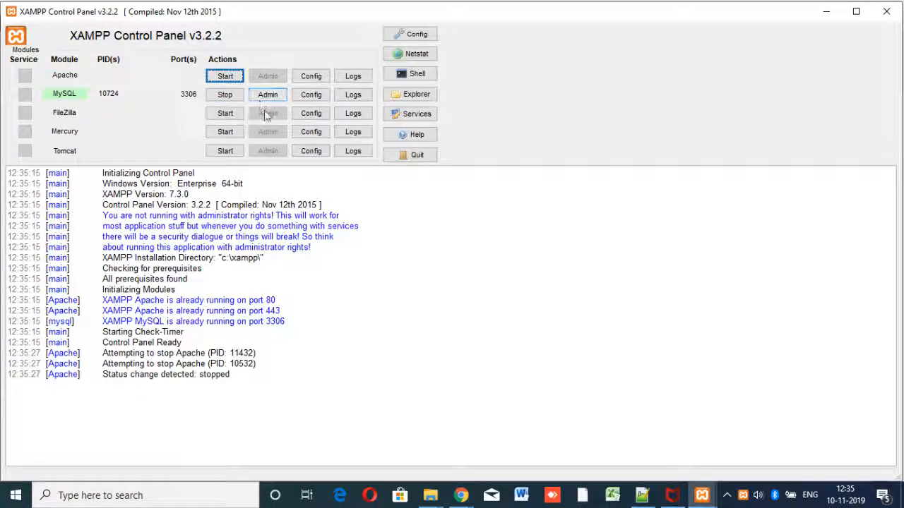
click(230, 94)
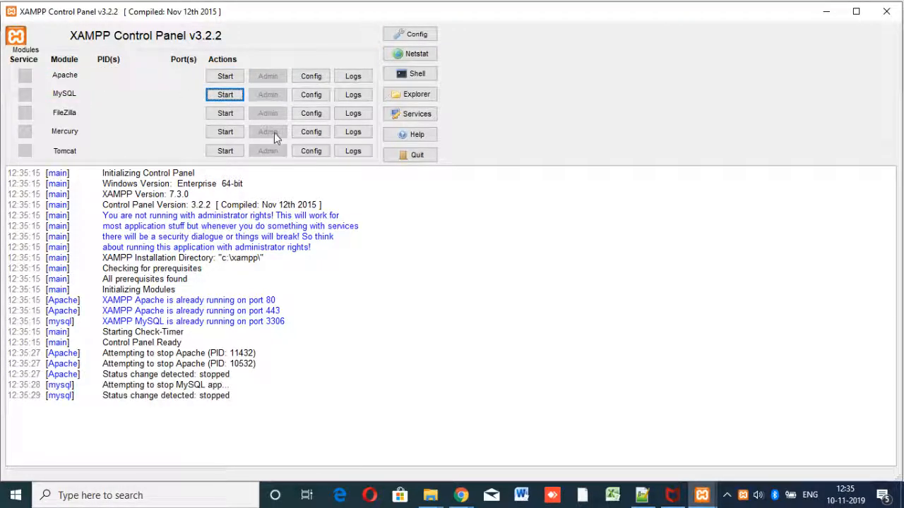
click(224, 77)
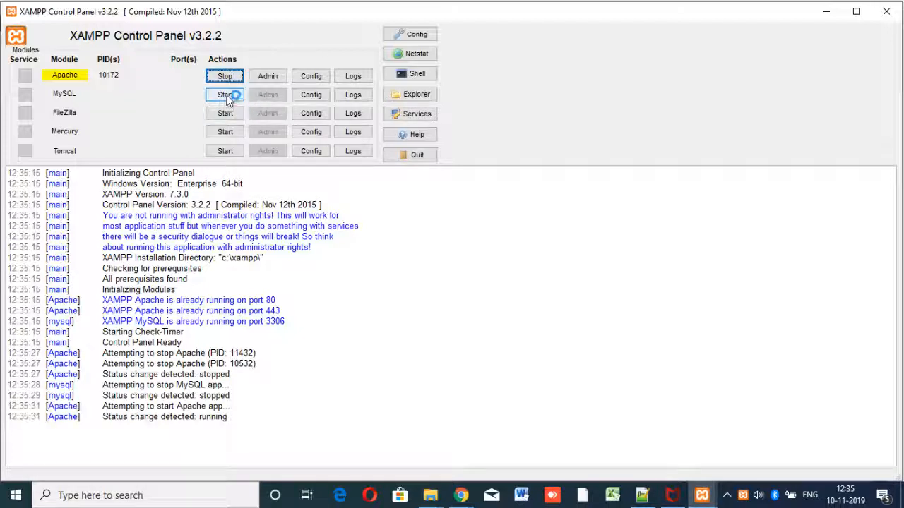
click(228, 96)
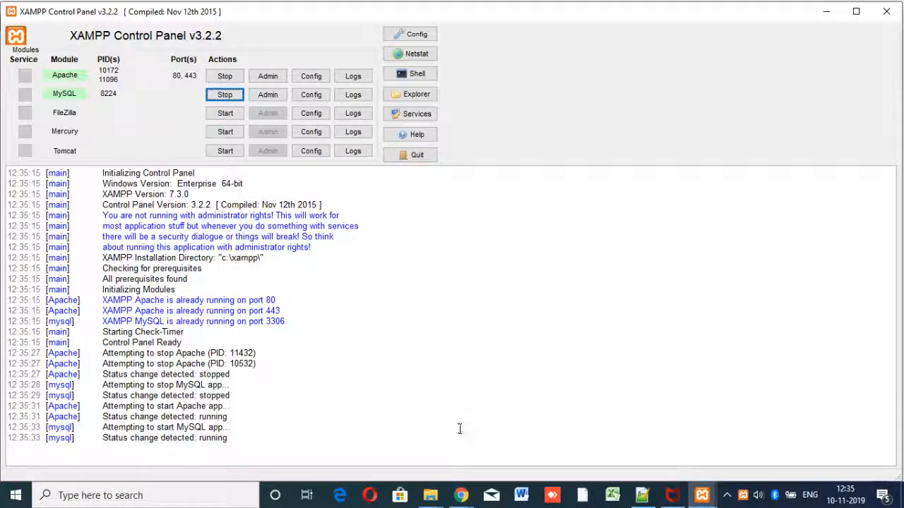
Step: Extract the zip in the blog folder into a new 'wordpress-5.2.4 (4)' folder
mouse_move(430, 495)
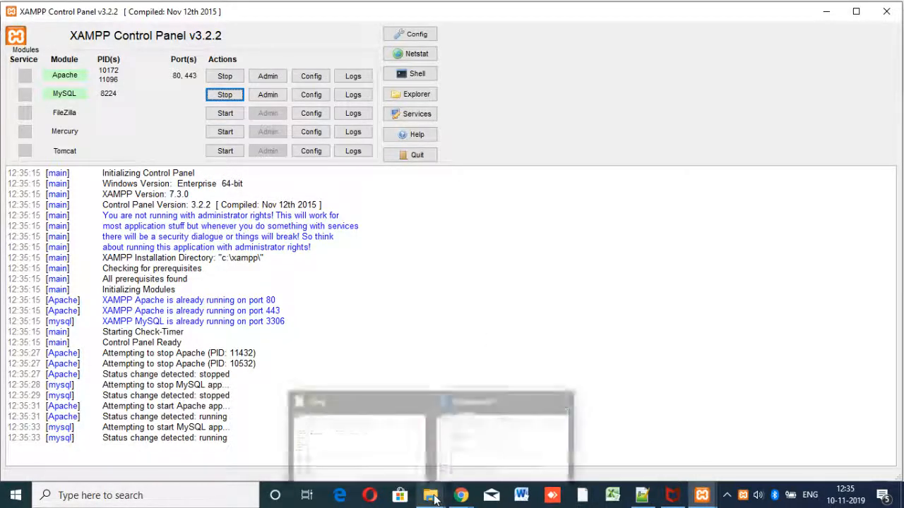
click(378, 458)
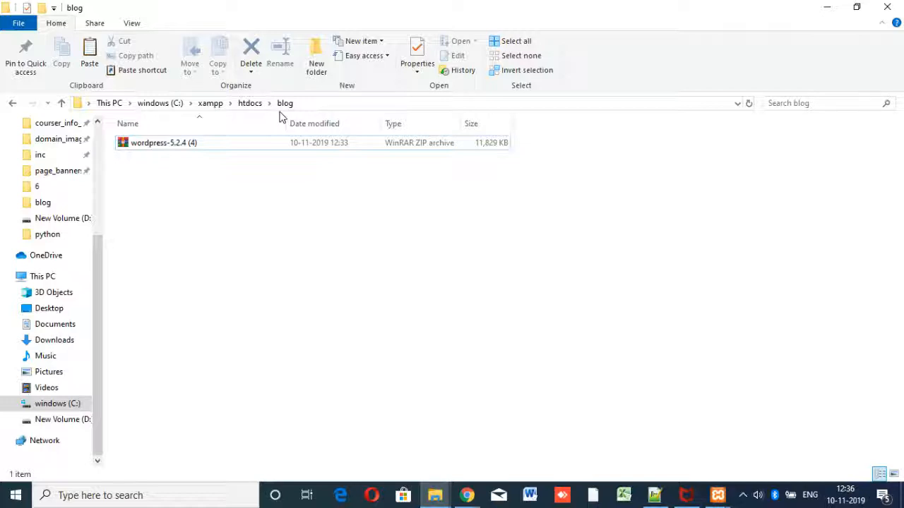
right_click(174, 145)
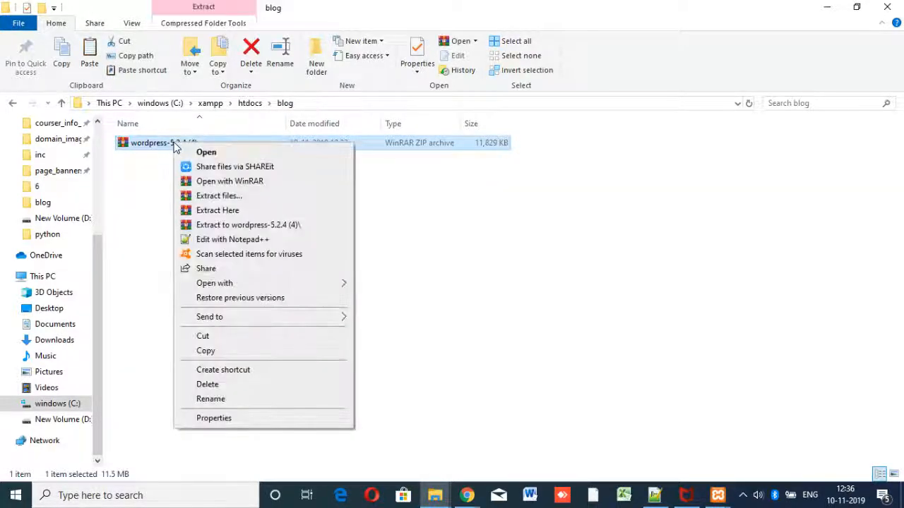
click(281, 225)
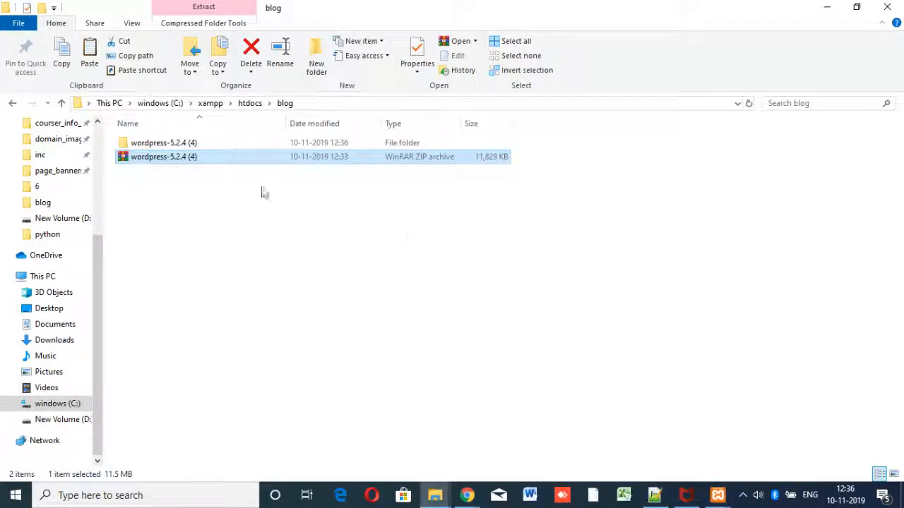
Step: Copy all files from wordpress-5.2.4 (4)\wordpress directly into the blog folder
double_click(174, 144)
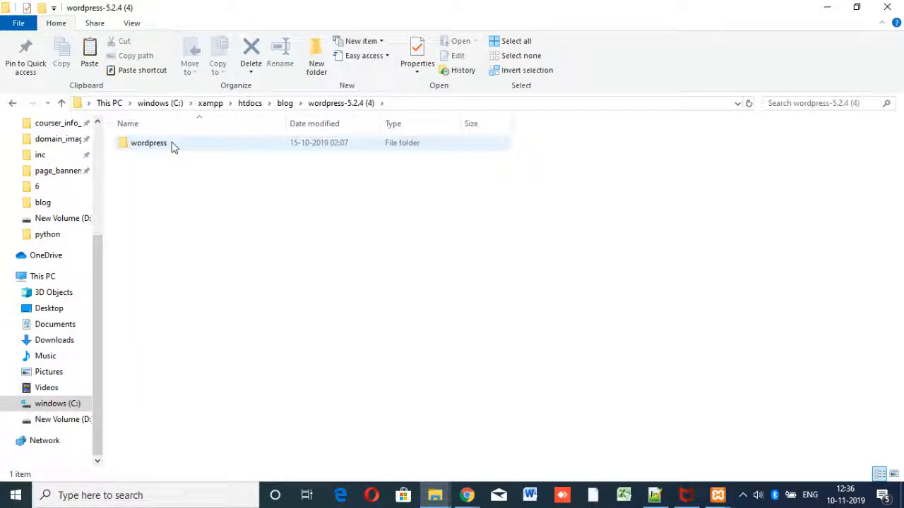
double_click(173, 144)
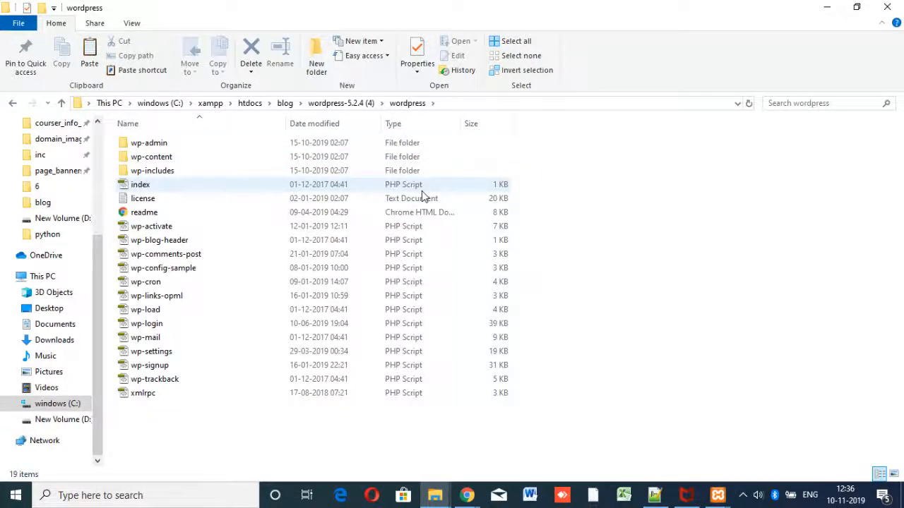
key(ctrl+a)
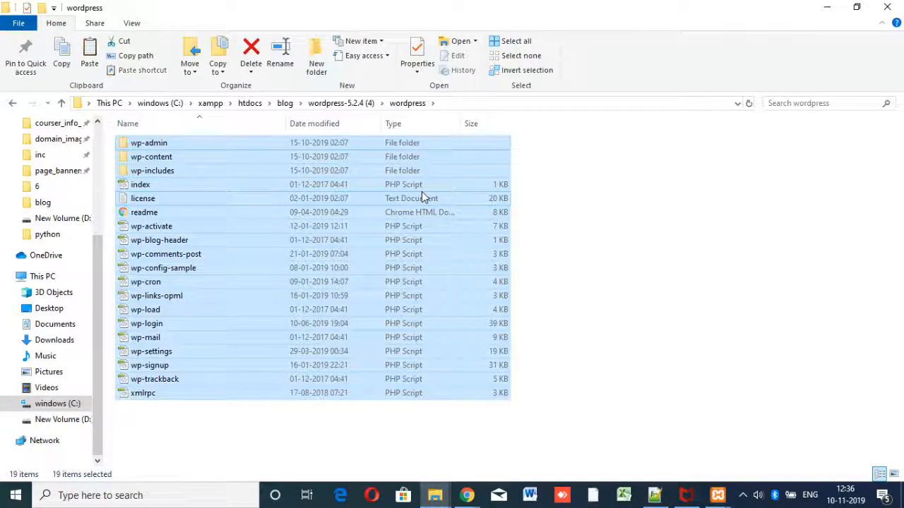
click(285, 103)
right_click(348, 265)
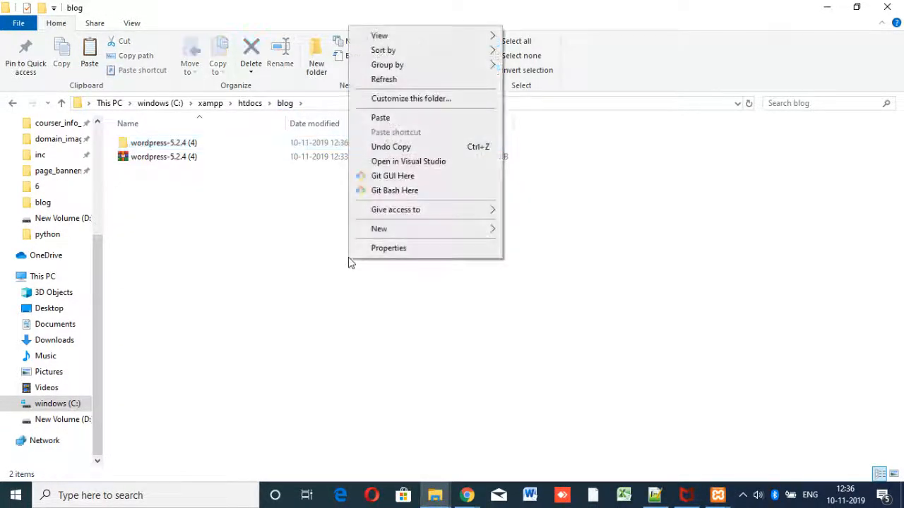
click(385, 118)
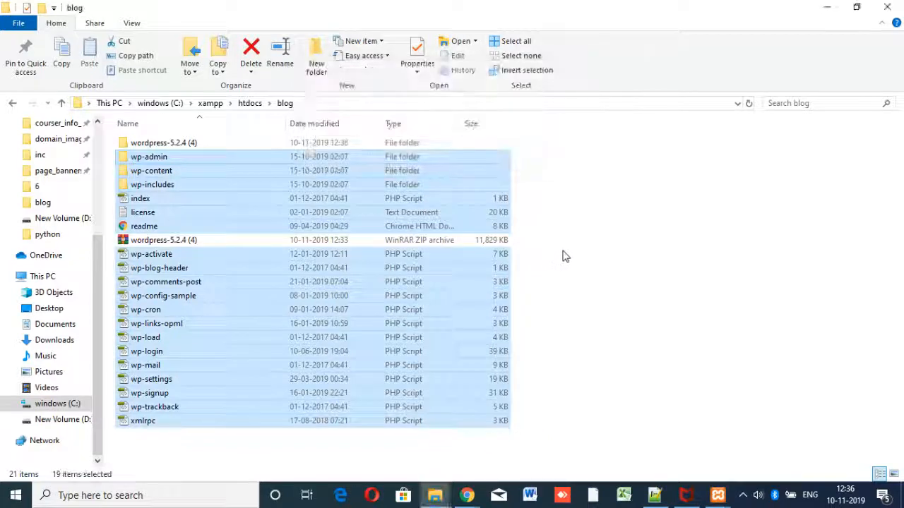
click(605, 252)
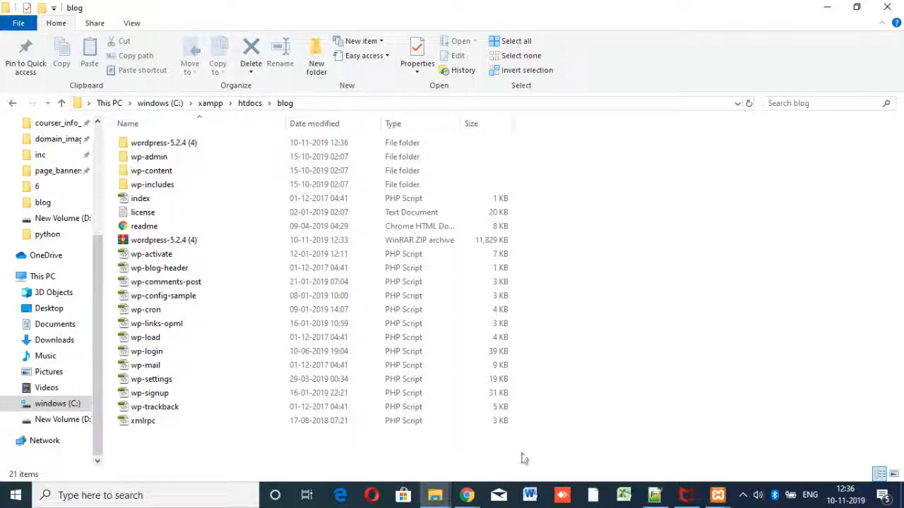
mouse_move(467, 497)
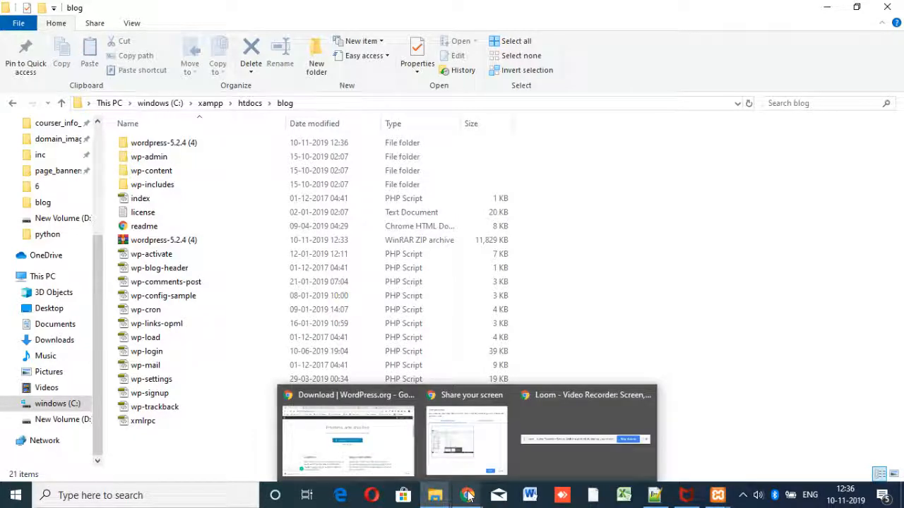
Step: Reload localhost/blog/ in Chrome to start the WordPress setup wizard
click(376, 442)
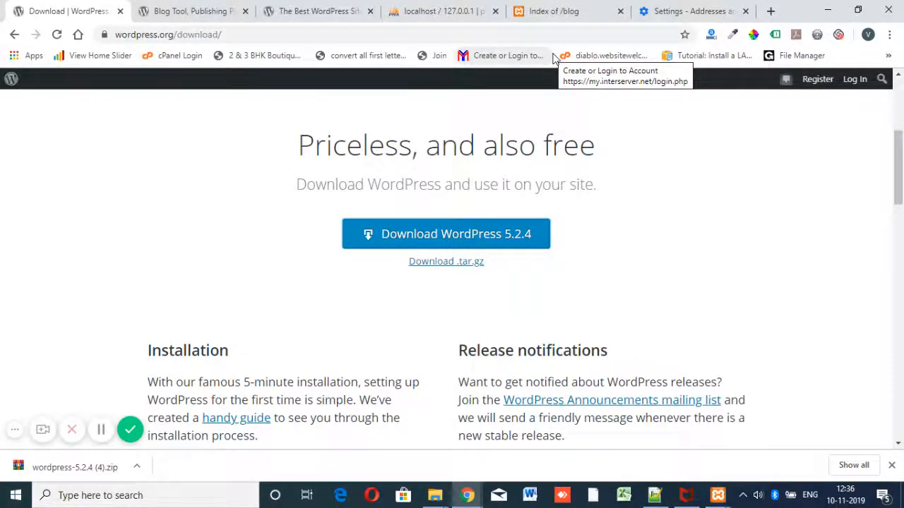
click(563, 7)
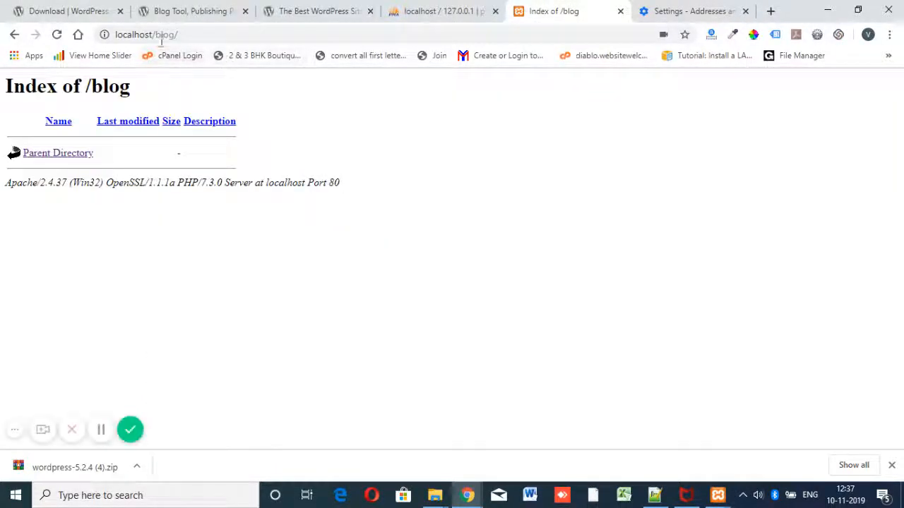
click(191, 34)
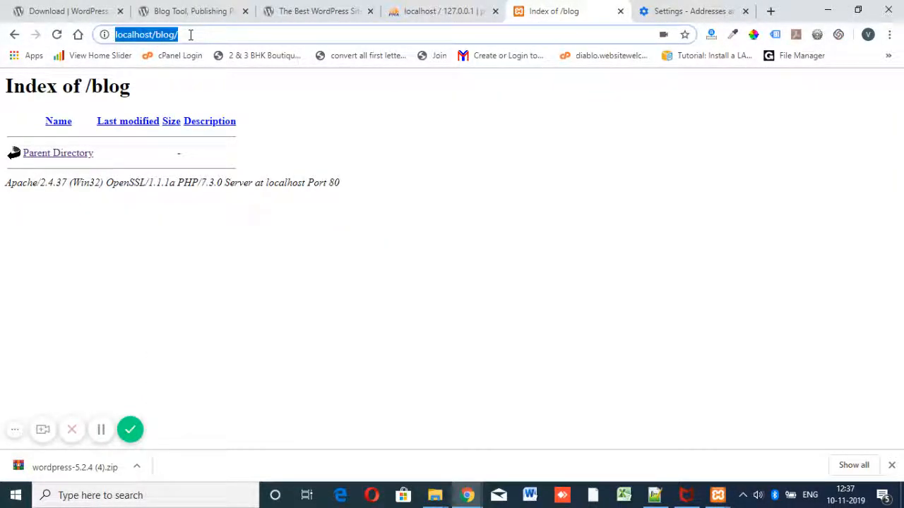
click(199, 36)
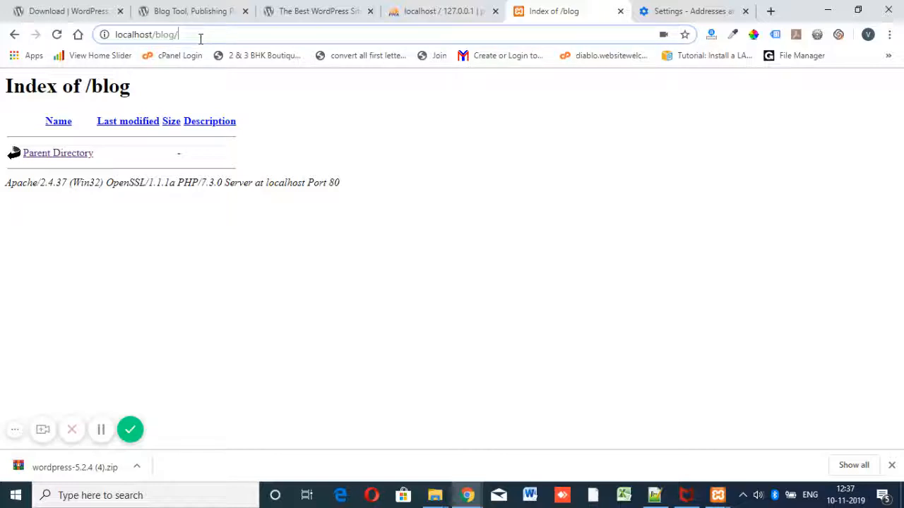
key(Return)
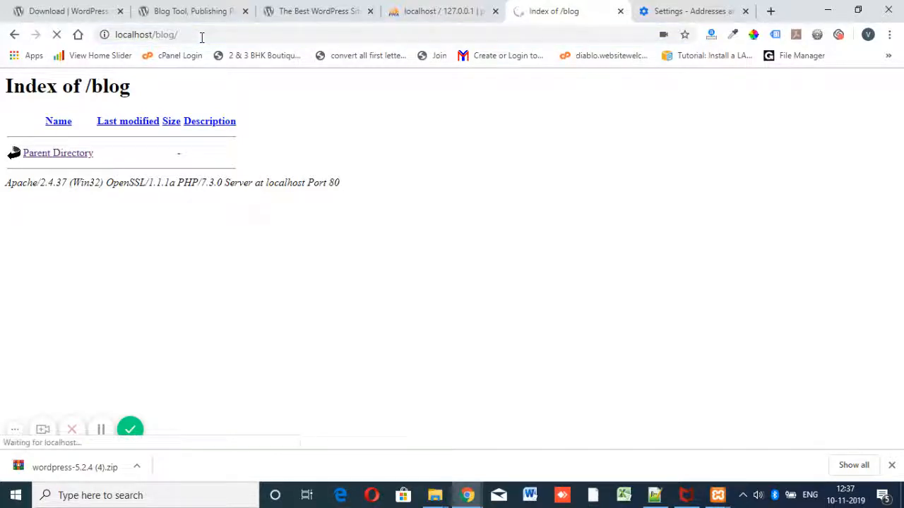
Step: Keep English (United States) as the language and continue setup
scroll(584, 269, down, 1)
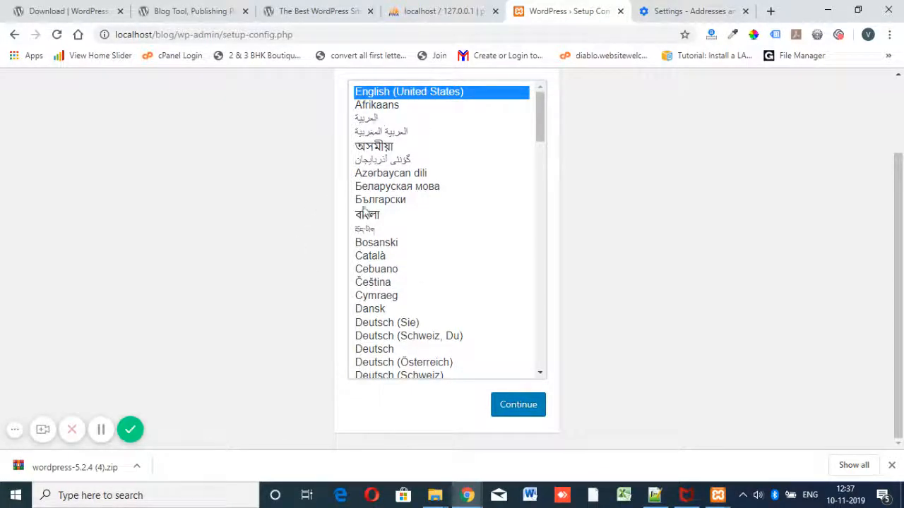
scroll(600, 212, up, 1)
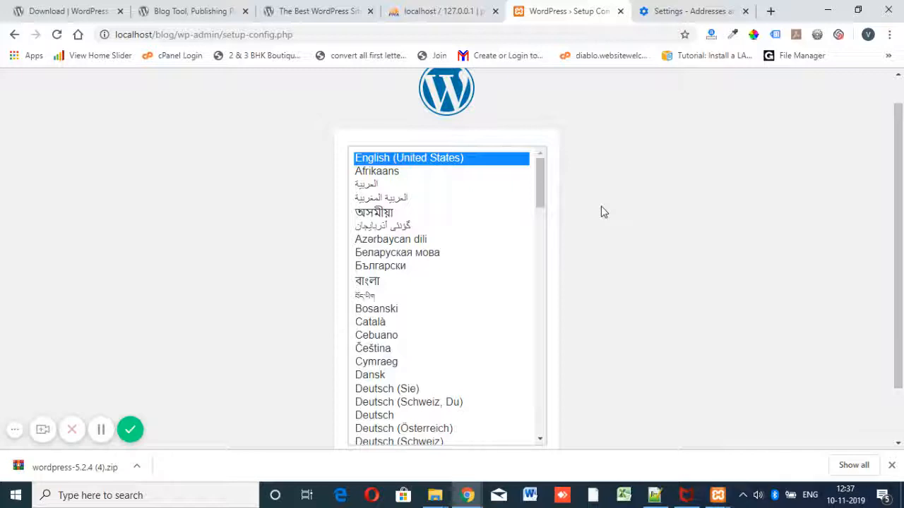
scroll(545, 222, down, 1)
scroll(579, 303, down, 1)
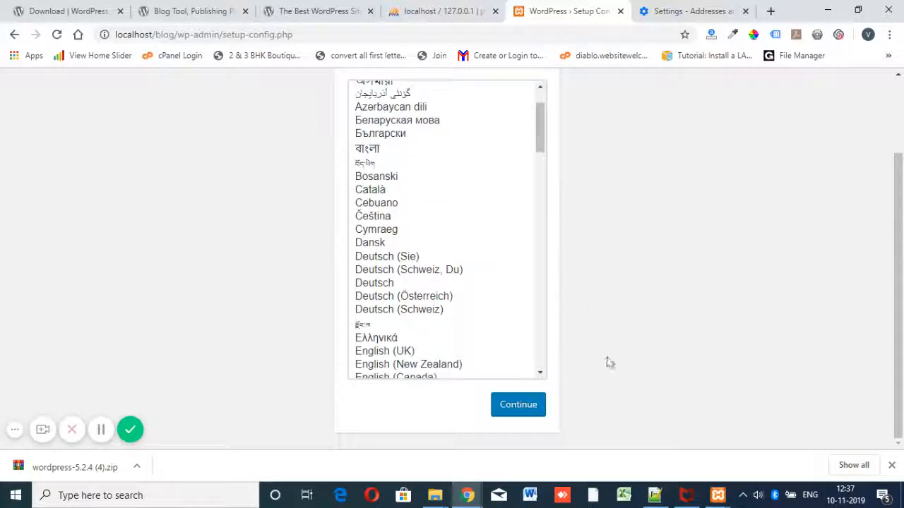
click(528, 405)
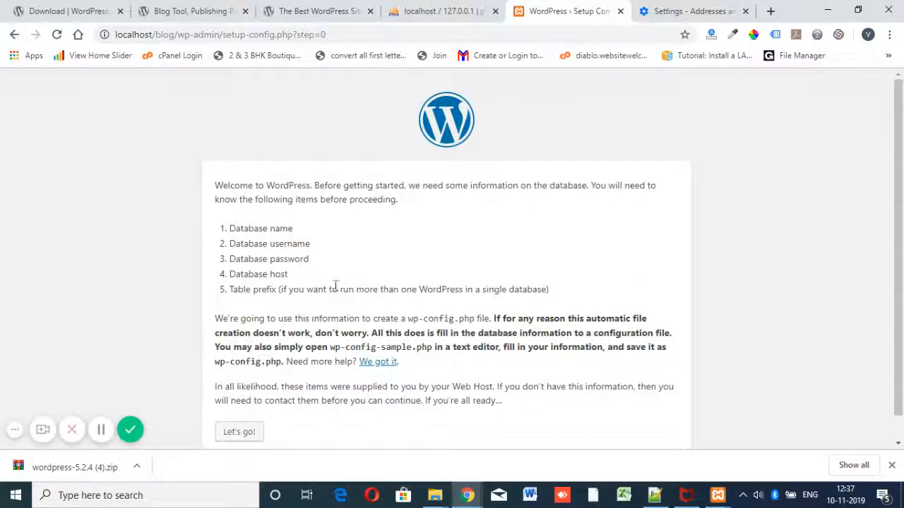
Step: Highlight the required database name, username, password and host items
drag(305, 232, 212, 229)
click(315, 251)
drag(315, 251, 227, 251)
drag(314, 267, 222, 267)
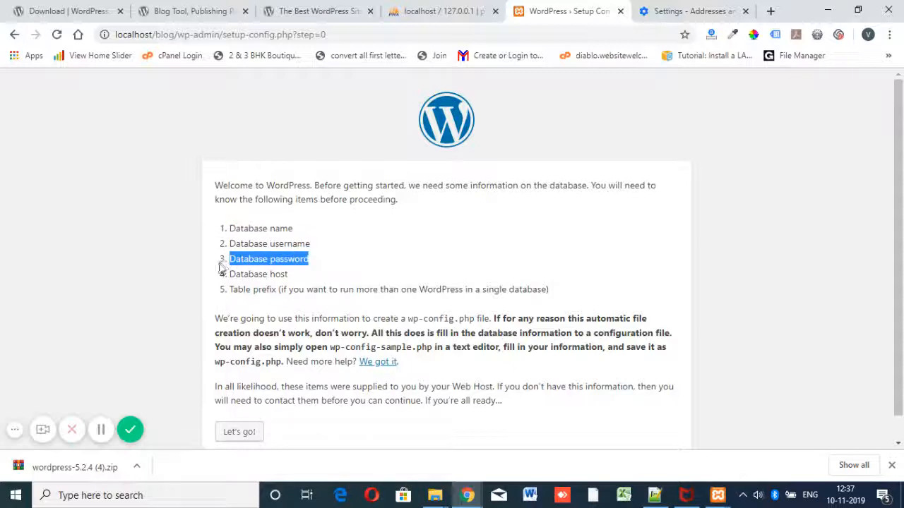
drag(304, 284, 219, 239)
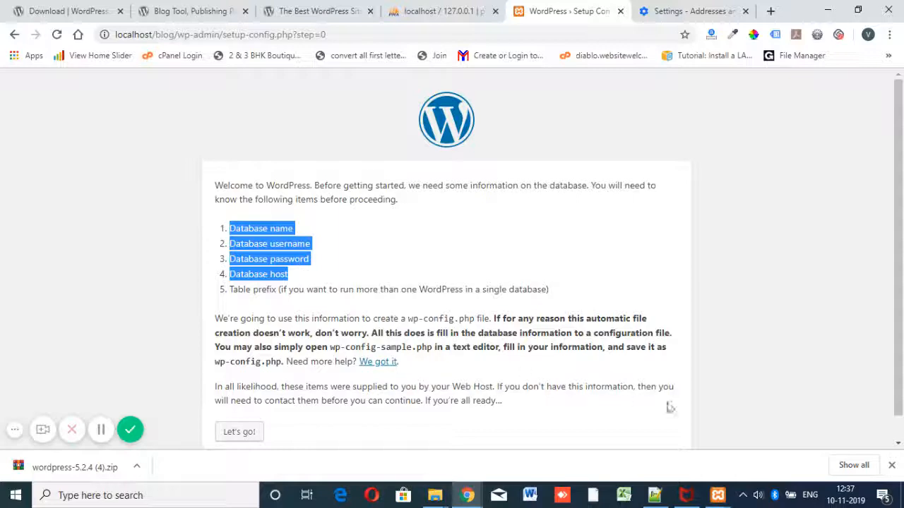
Step: Check in XAMPP Control Panel that Apache and MySQL are running, then return to Chrome
click(719, 496)
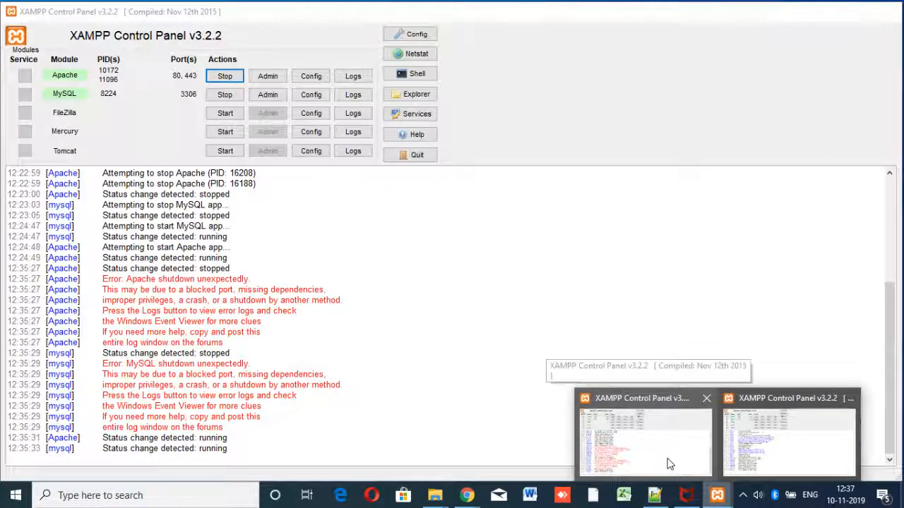
click(669, 464)
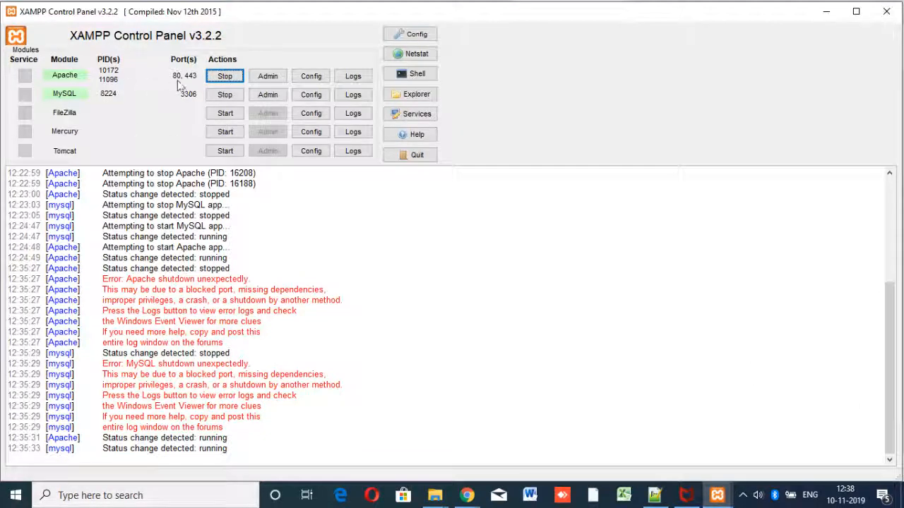
mouse_move(467, 495)
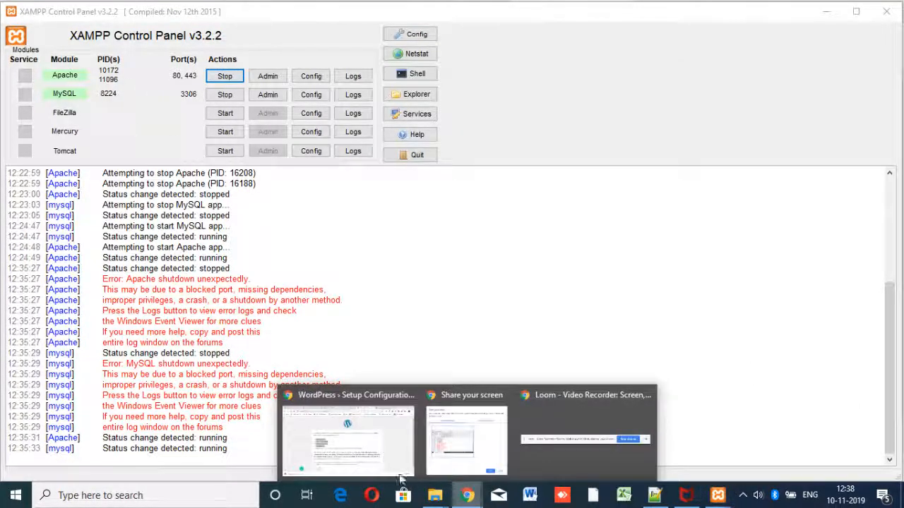
click(367, 452)
Step: Create an empty database named 'blog' from phpMyAdmin's Databases page
click(458, 10)
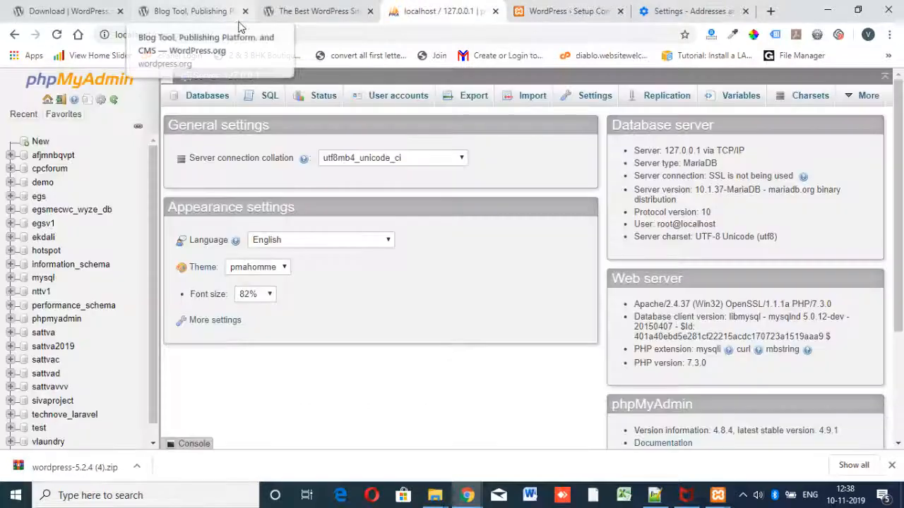
click(242, 35)
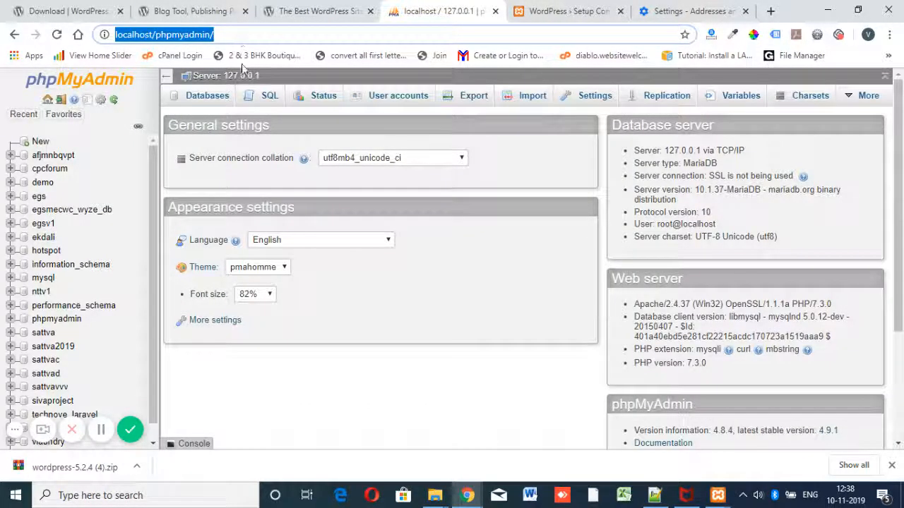
click(212, 98)
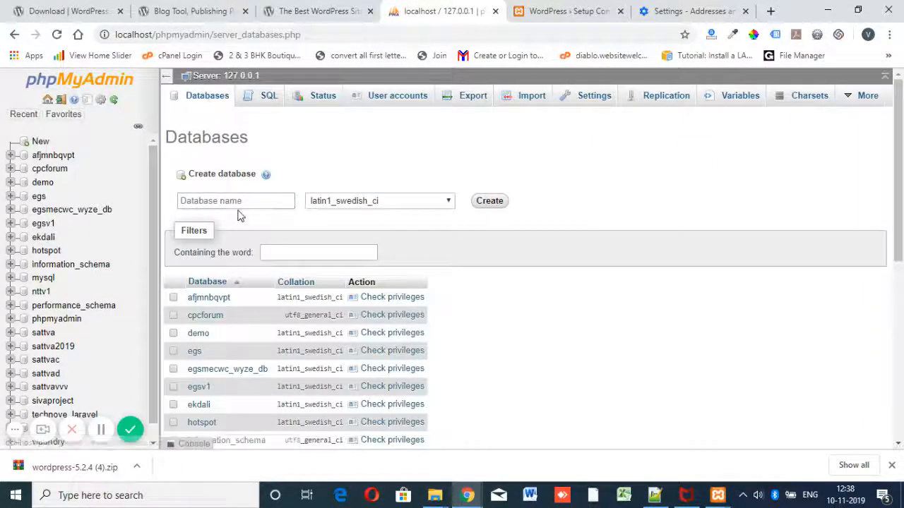
click(239, 200)
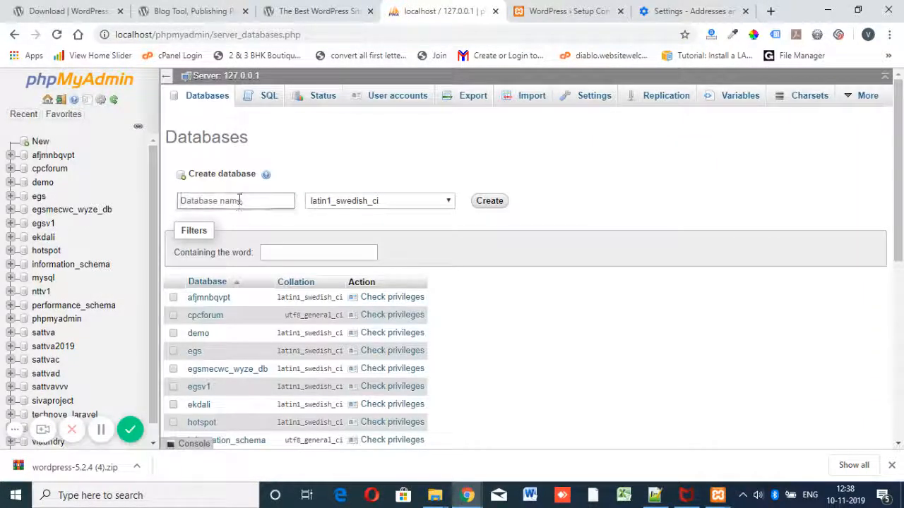
text(blog)
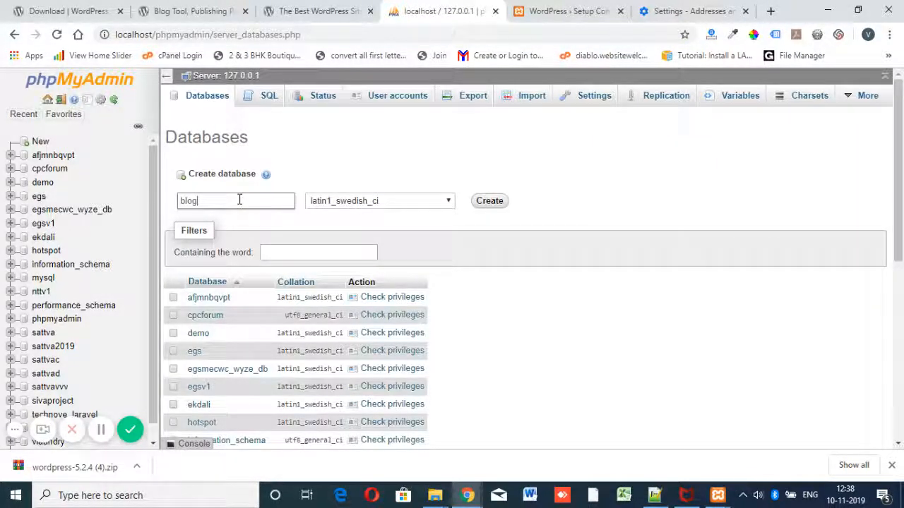
click(489, 201)
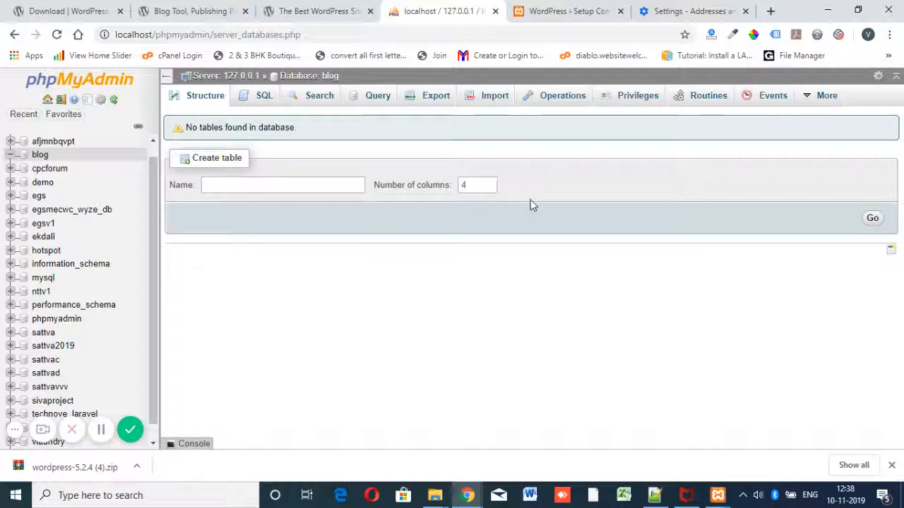
Step: Start a new user account 'blog' on host Local (localhost) from the blog database's Privileges
click(639, 99)
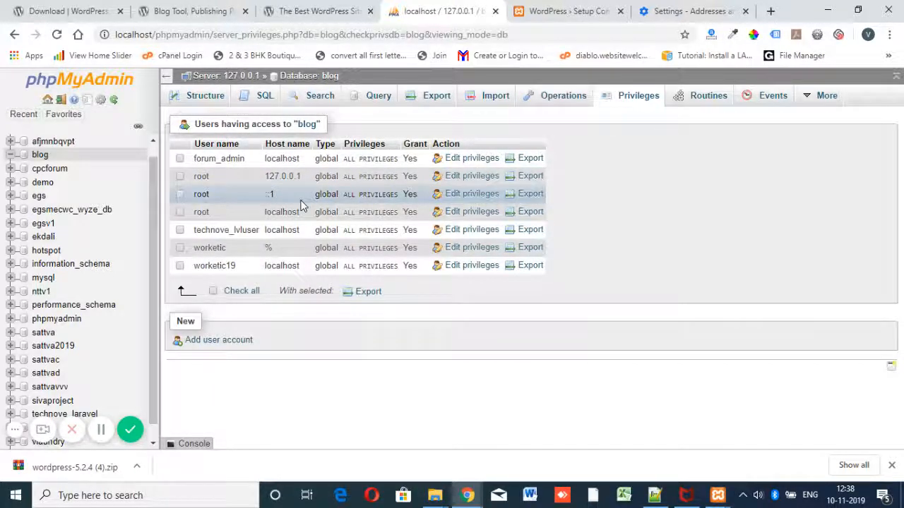
click(217, 344)
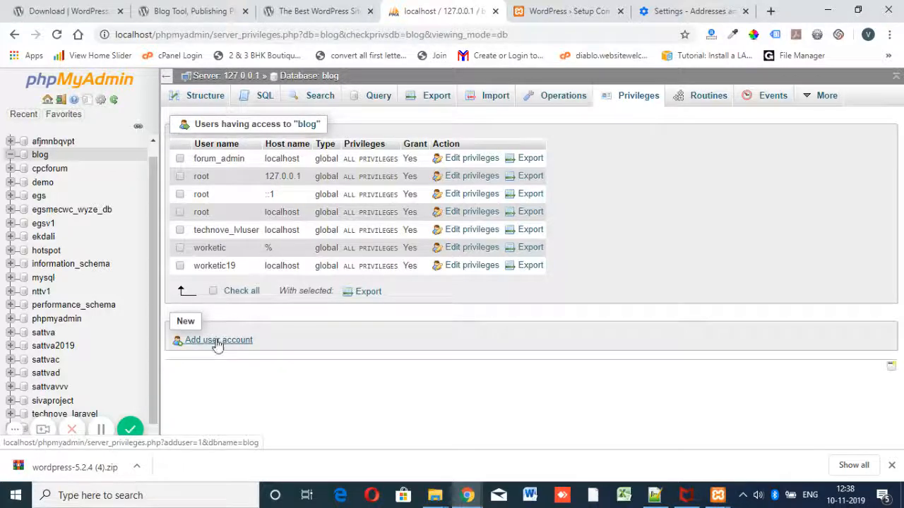
click(419, 204)
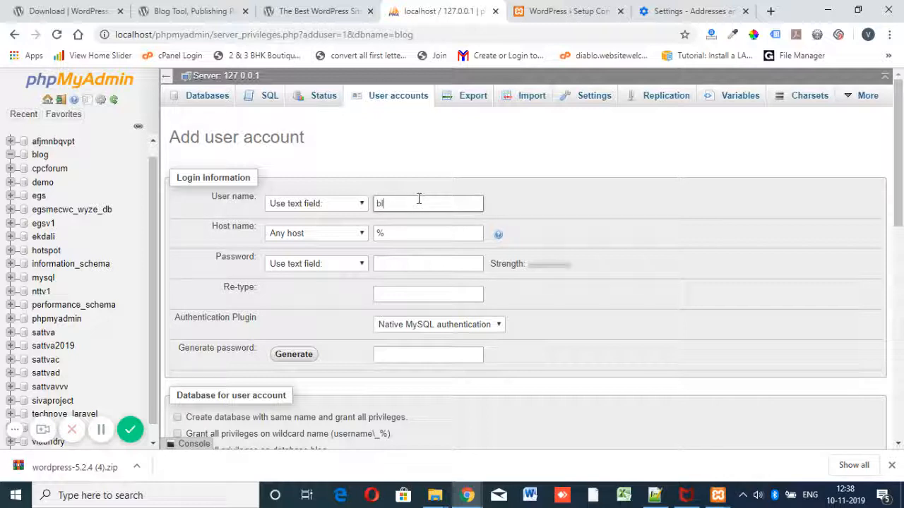
text(blog)
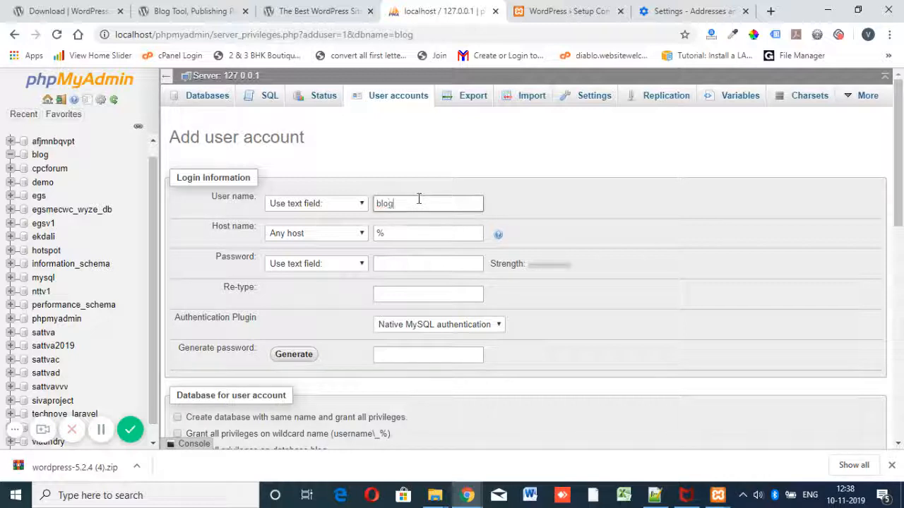
click(346, 240)
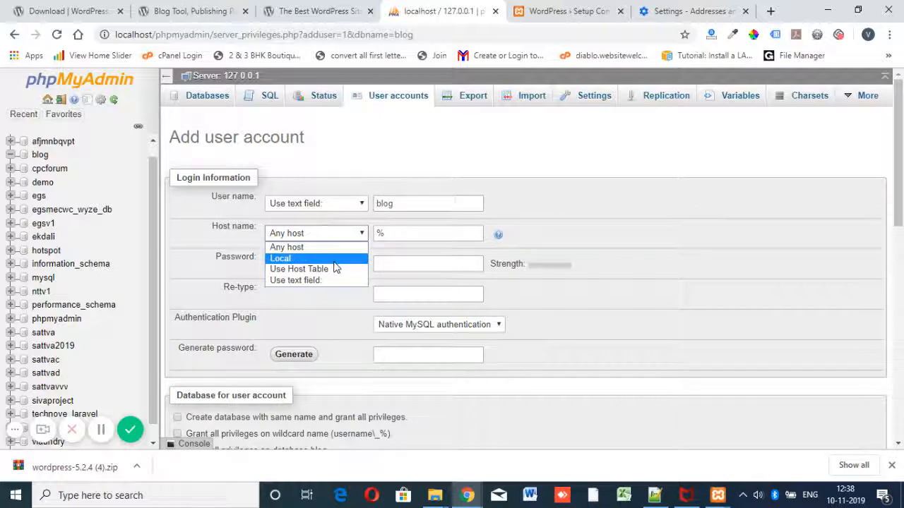
click(320, 260)
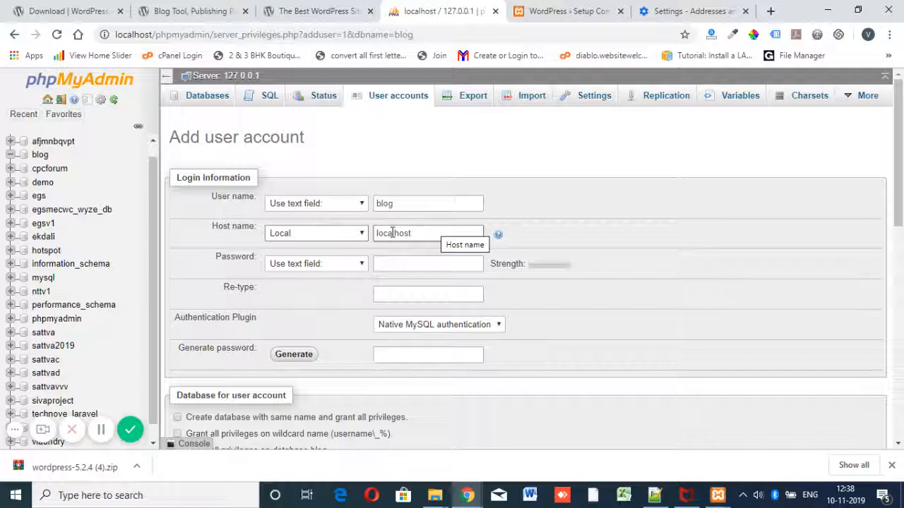
scroll(381, 251, down, 1)
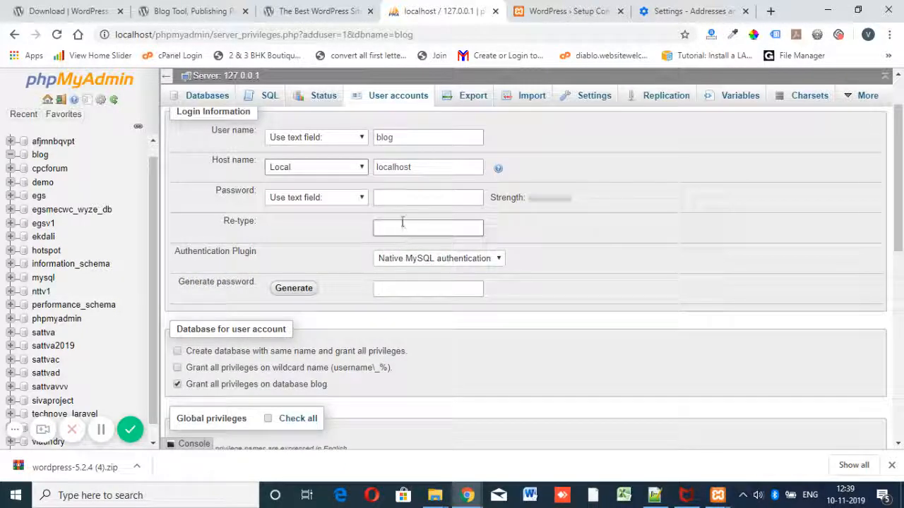
Step: Generate a strong random password for the new blog user and select it
click(294, 289)
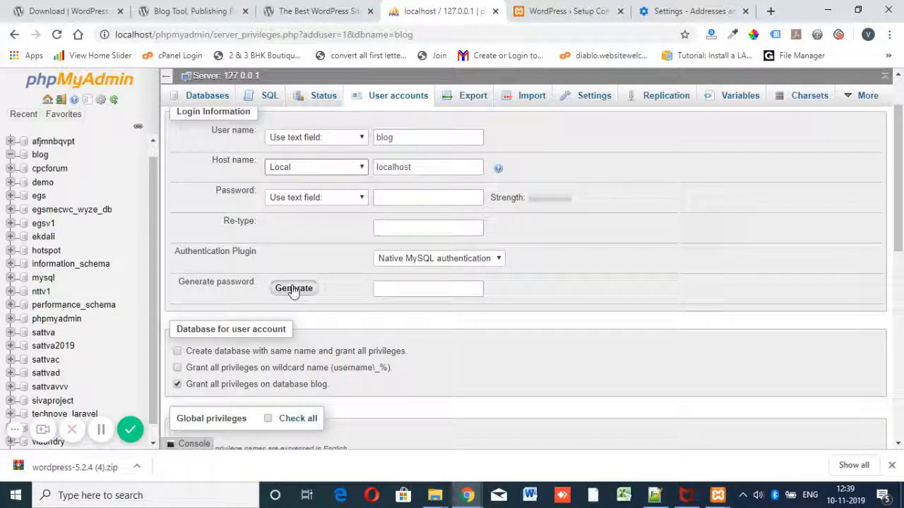
click(421, 289)
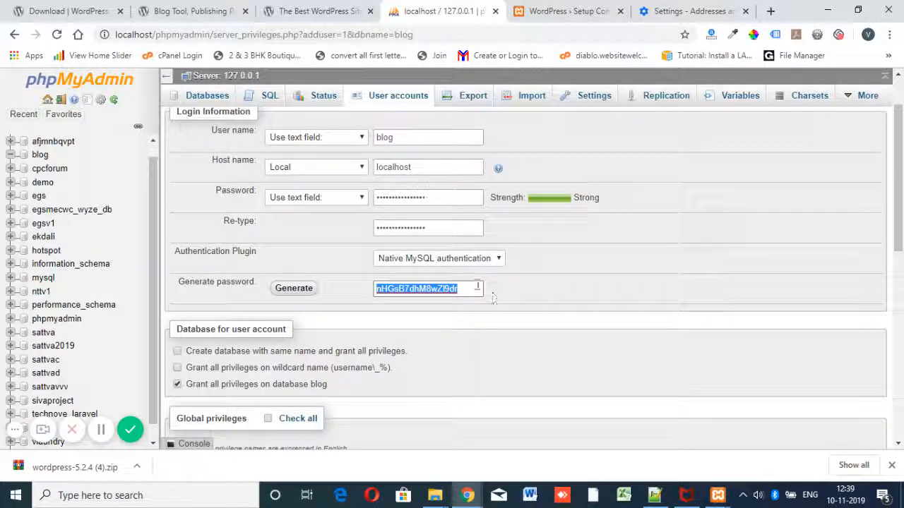
double_click(421, 198)
click(598, 255)
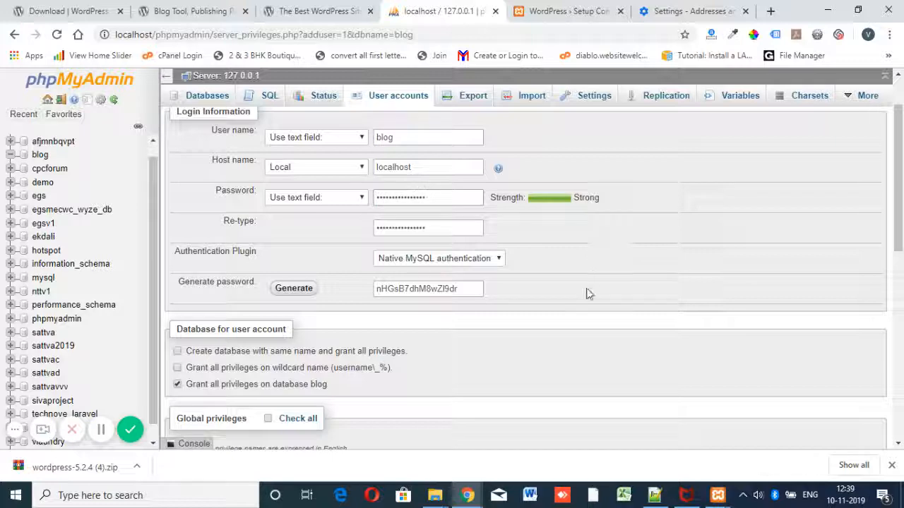
Step: Grant all global privileges, create the blog@localhost account, and return to WordPress setup
scroll(609, 295, down, 1)
scroll(608, 295, down, 2)
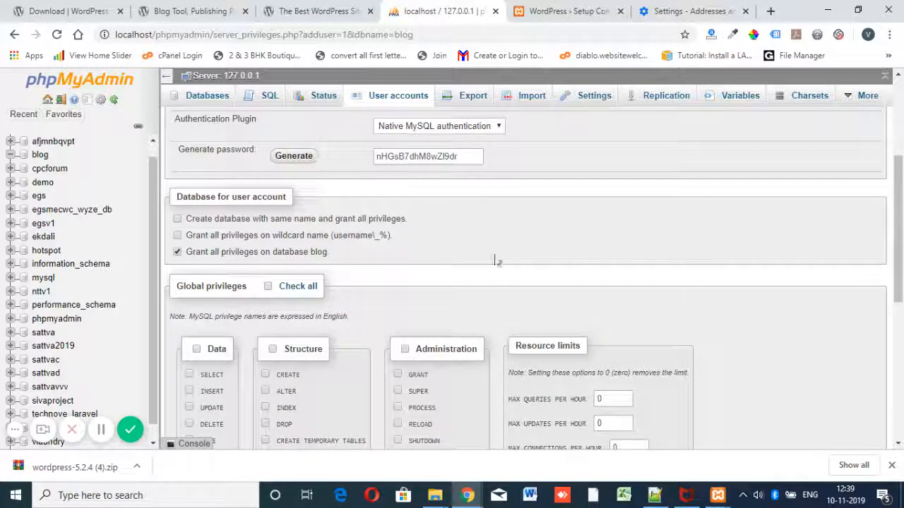
click(269, 289)
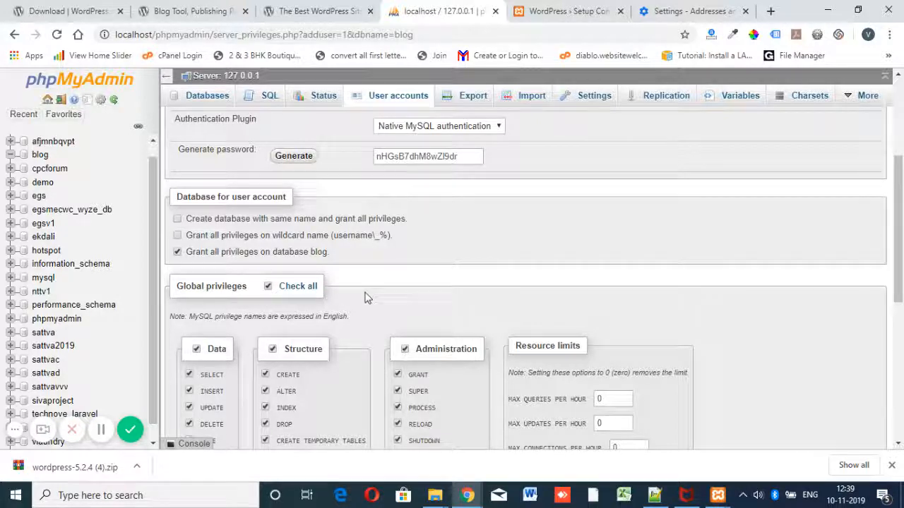
scroll(377, 291, down, 2)
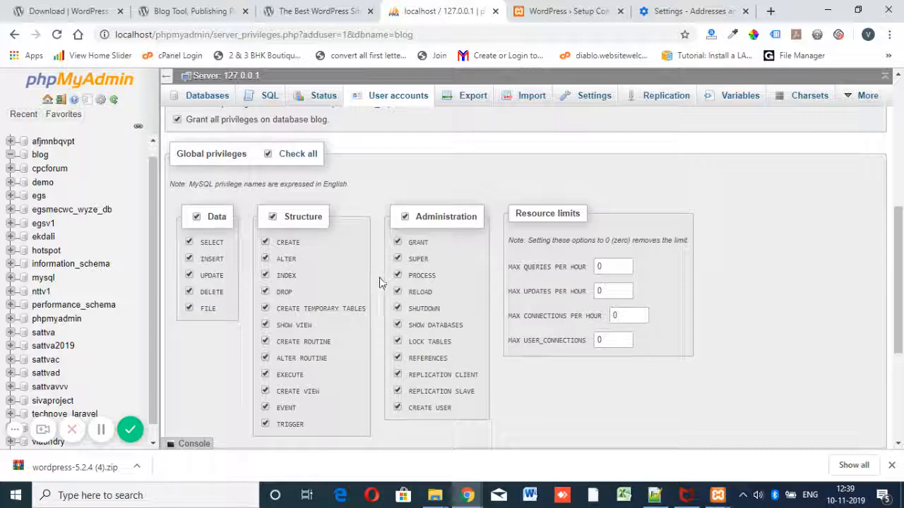
scroll(385, 276, up, 4)
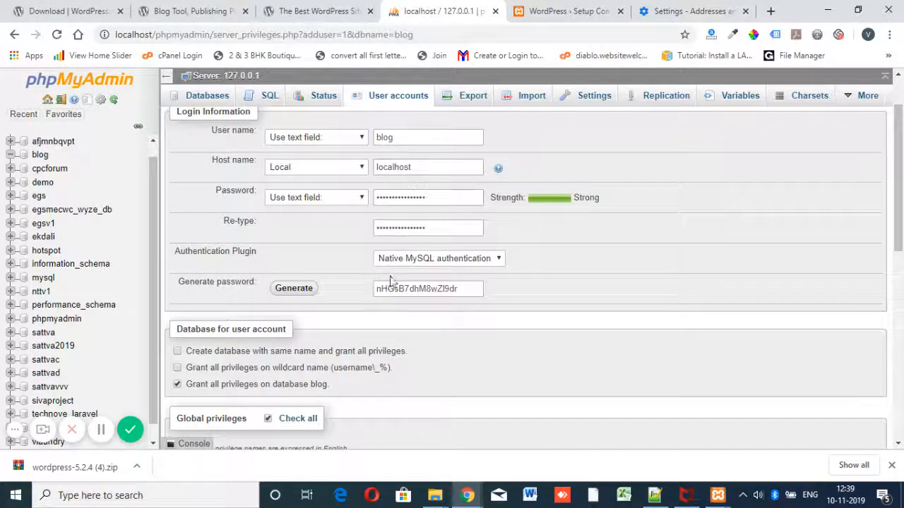
scroll(563, 278, down, 2)
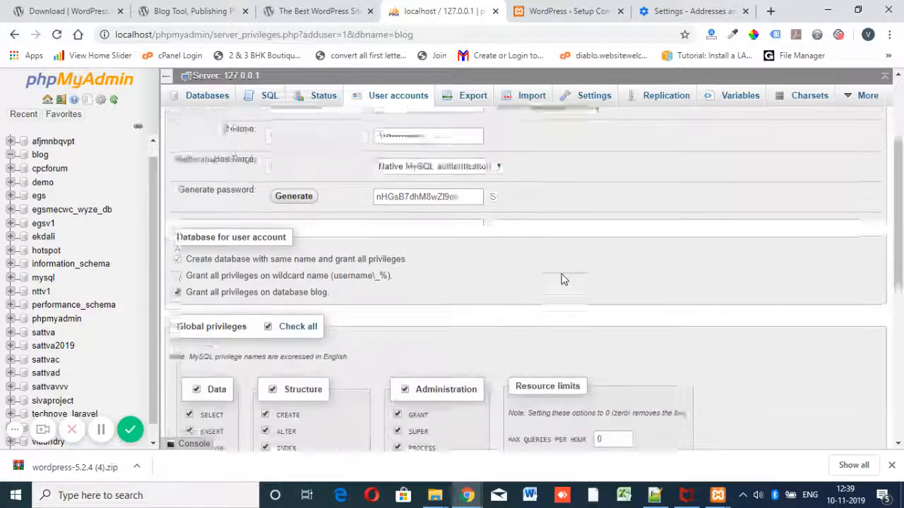
scroll(530, 268, up, 2)
scroll(522, 272, down, 3)
scroll(518, 277, down, 3)
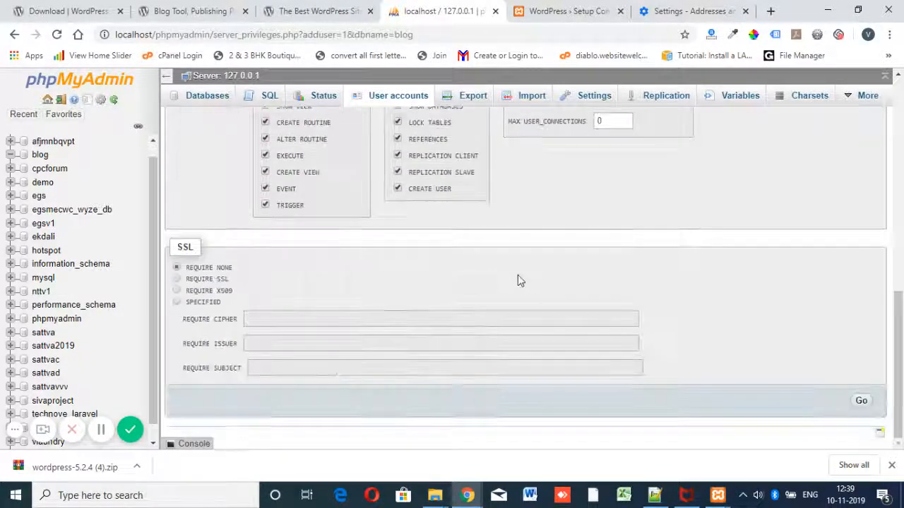
click(868, 403)
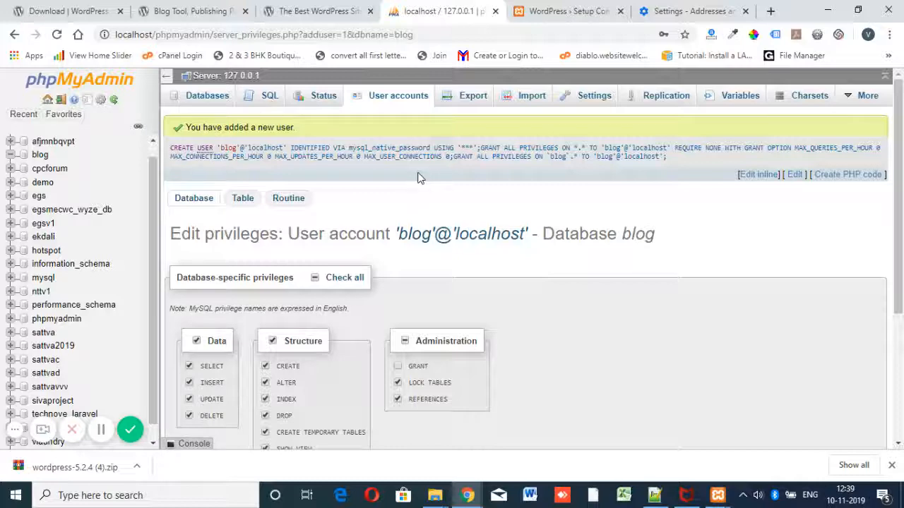
click(554, 9)
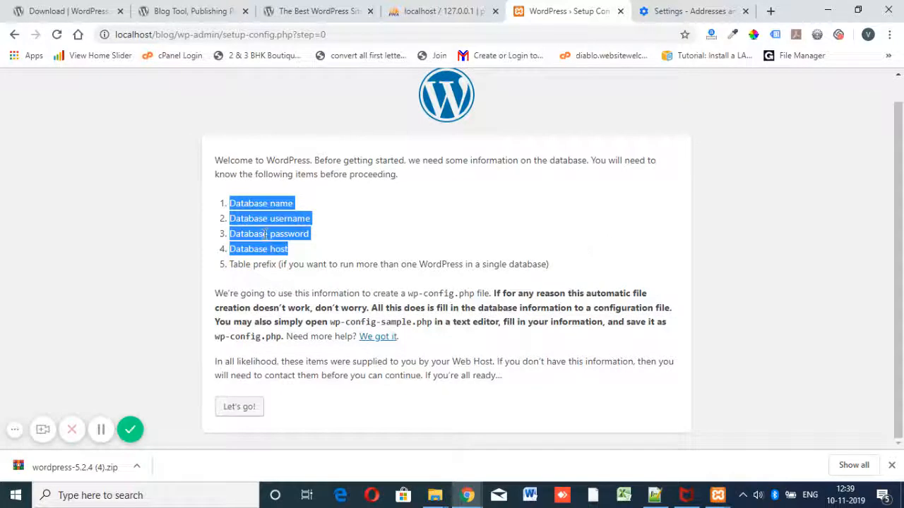
Step: Start the connection form and enter blog as the database name and username
click(239, 408)
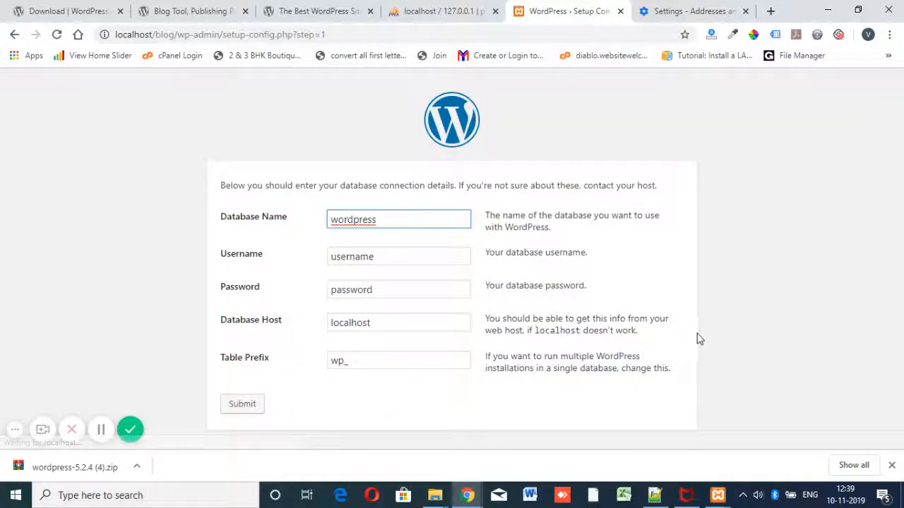
drag(396, 221, 306, 232)
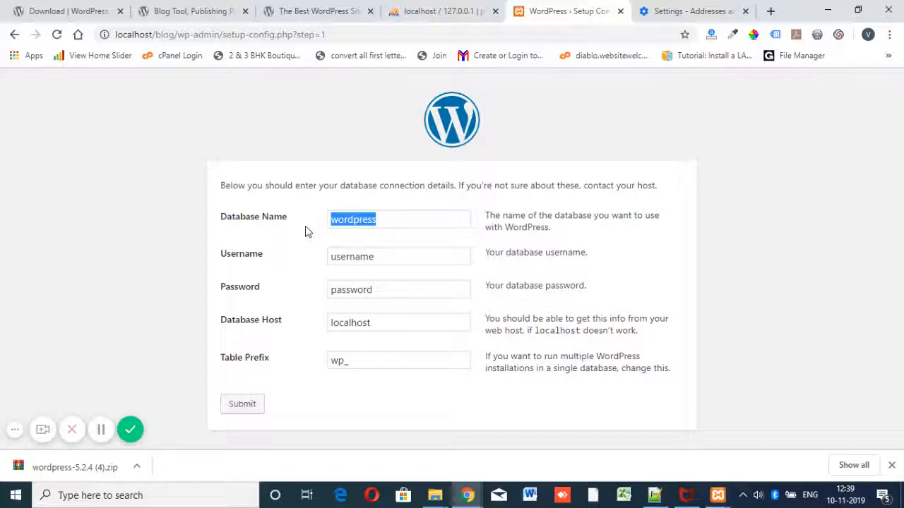
double_click(415, 214)
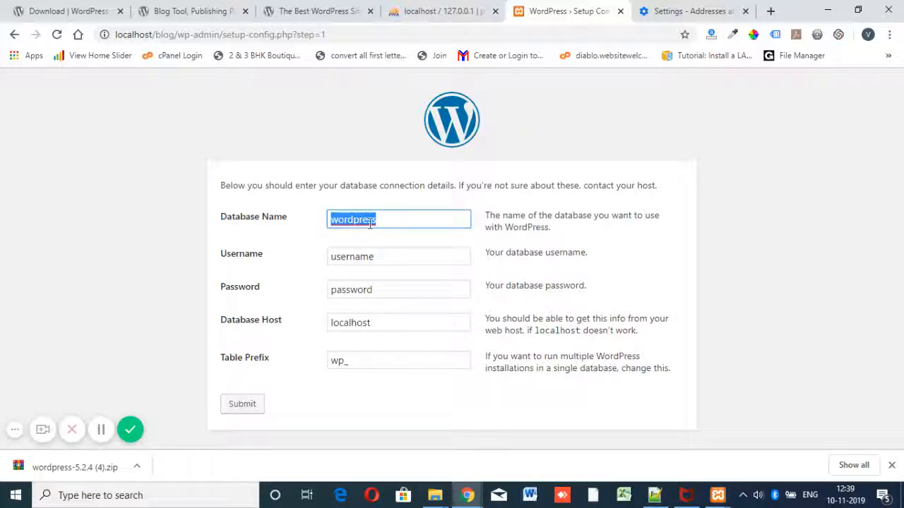
text(blog)
click(393, 254)
double_click(393, 255)
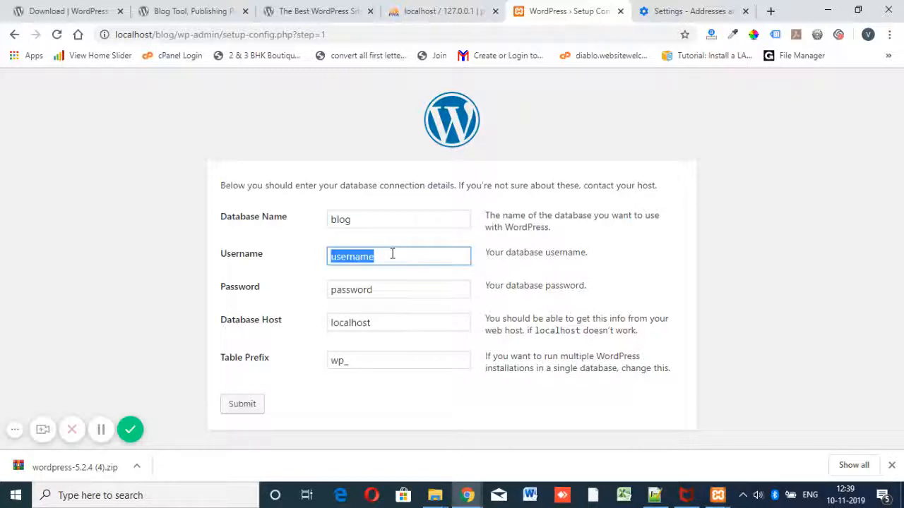
text(blog)
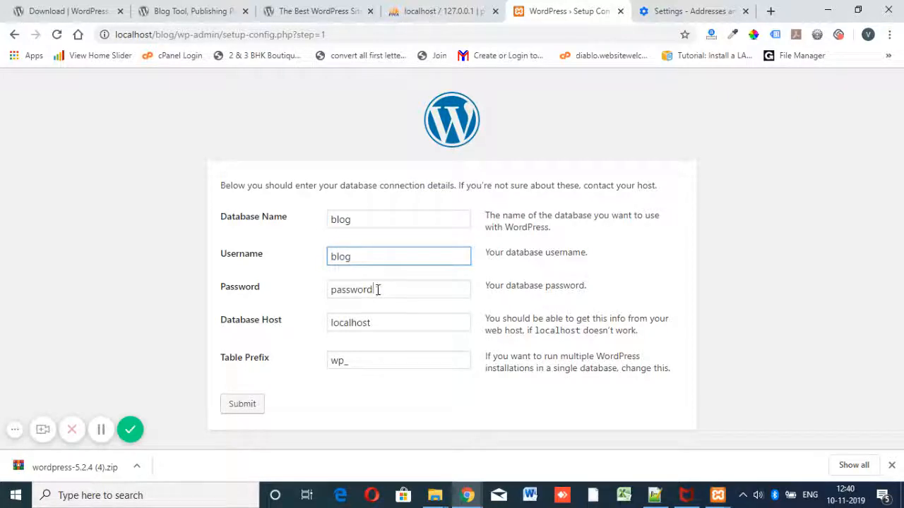
Step: Paste the generated password, keep host localhost and prefix wp_, and submit
click(399, 289)
double_click(402, 289)
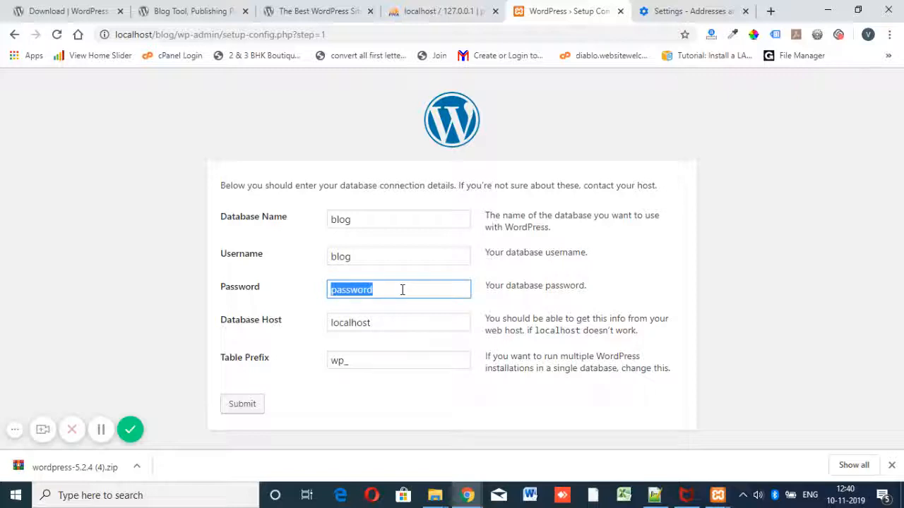
key(ctrl+v)
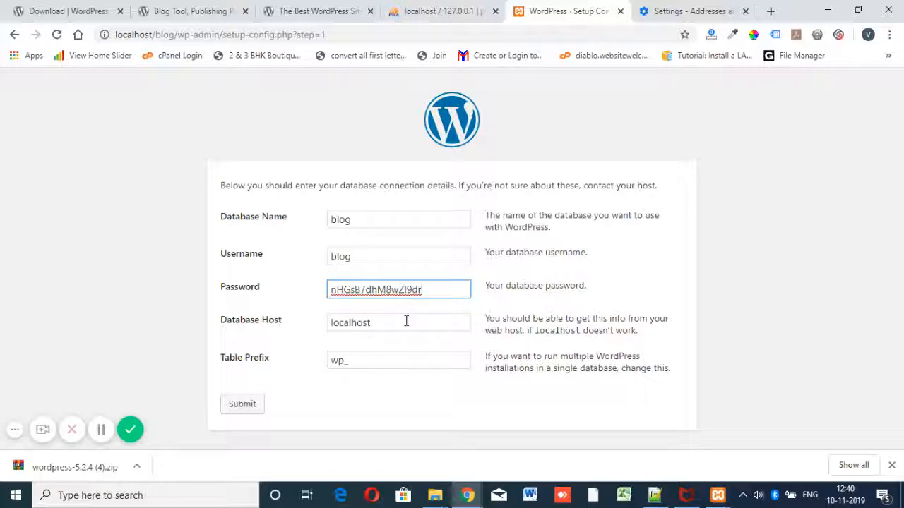
click(406, 322)
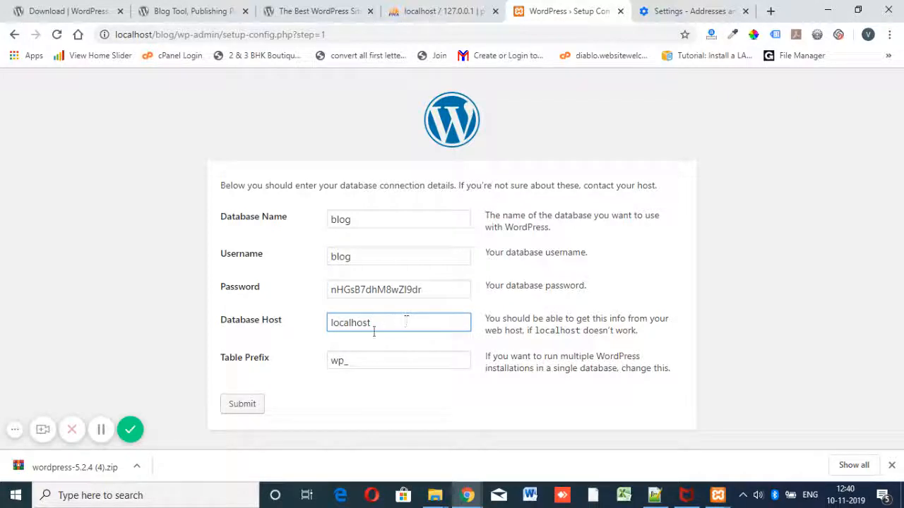
click(368, 362)
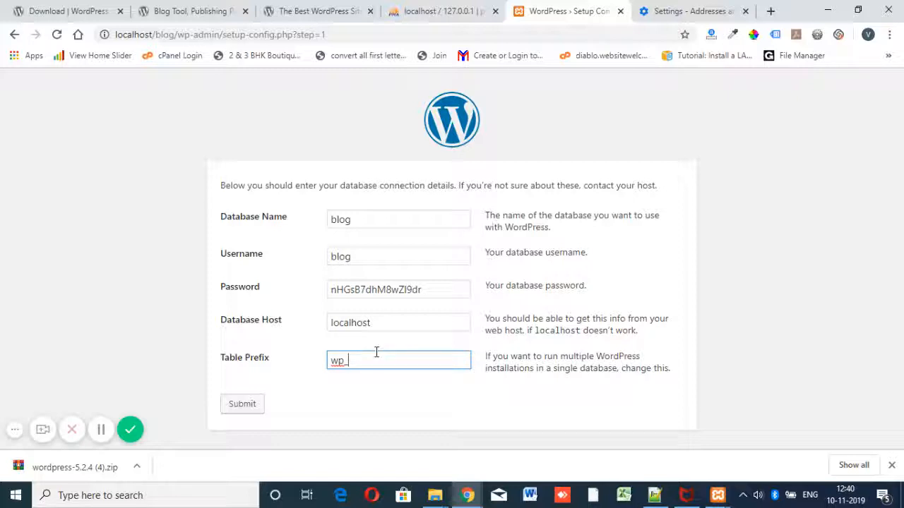
click(245, 405)
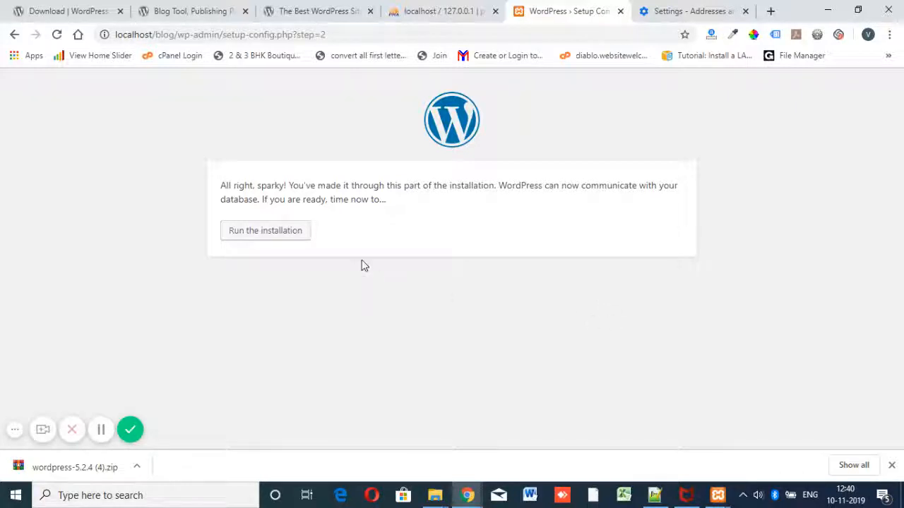
Step: Run the installation and enter site title Blog with admin as the username
click(287, 233)
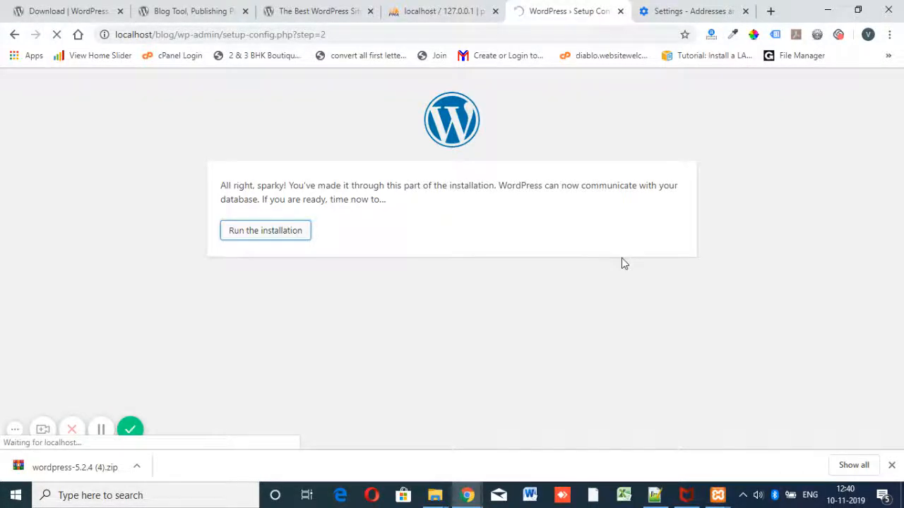
scroll(622, 265, down, 1)
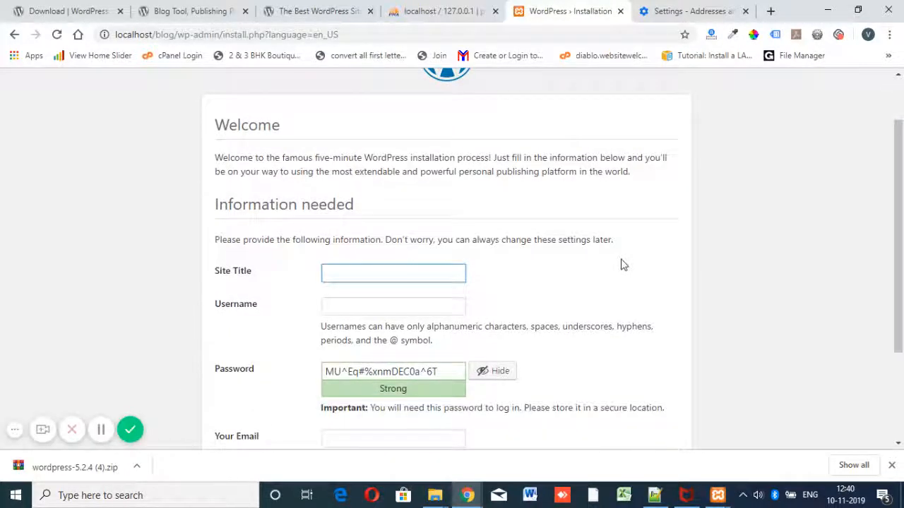
text(Blog)
scroll(622, 275, down, 1)
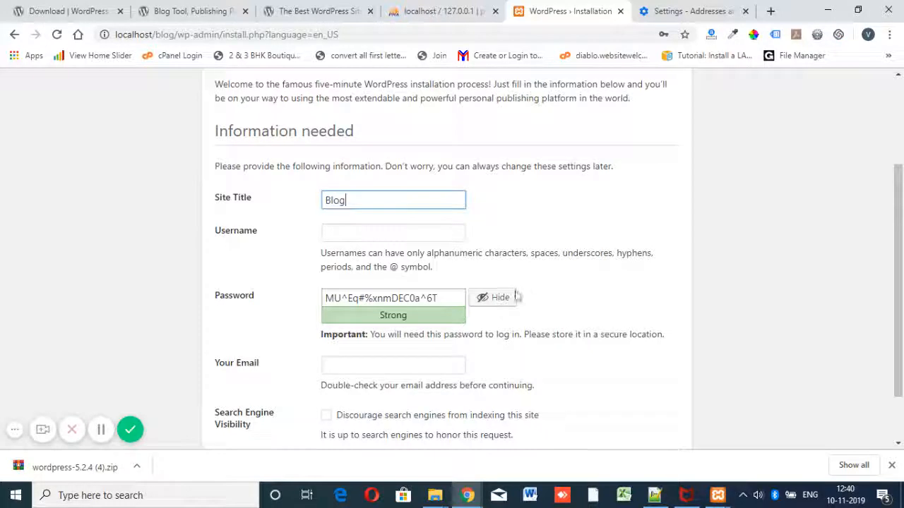
click(417, 230)
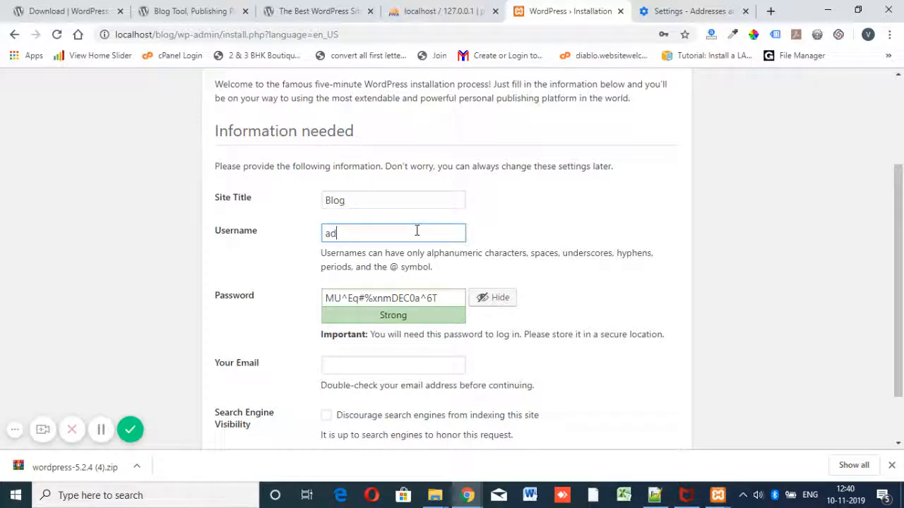
text(admin)
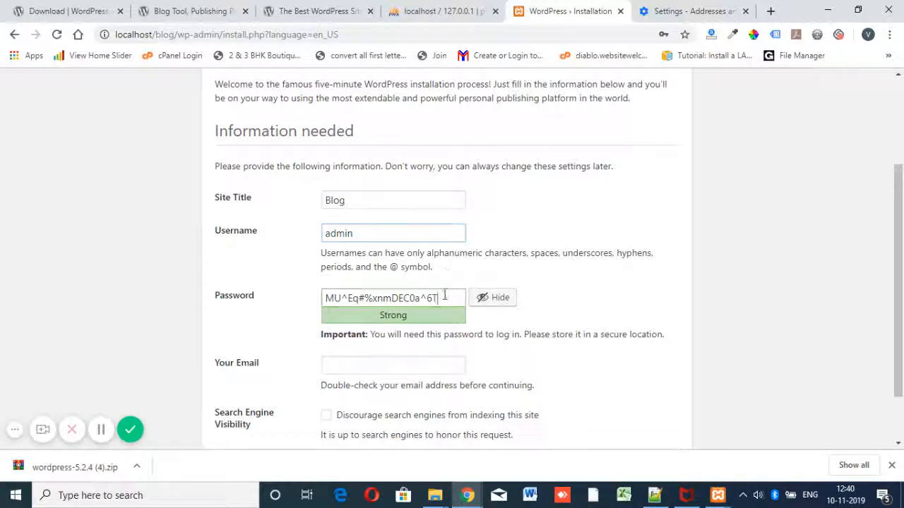
Step: Paste the generated password, fill in the admin e-mail address, and install WordPress
drag(444, 295, 307, 307)
key(ctrl+v)
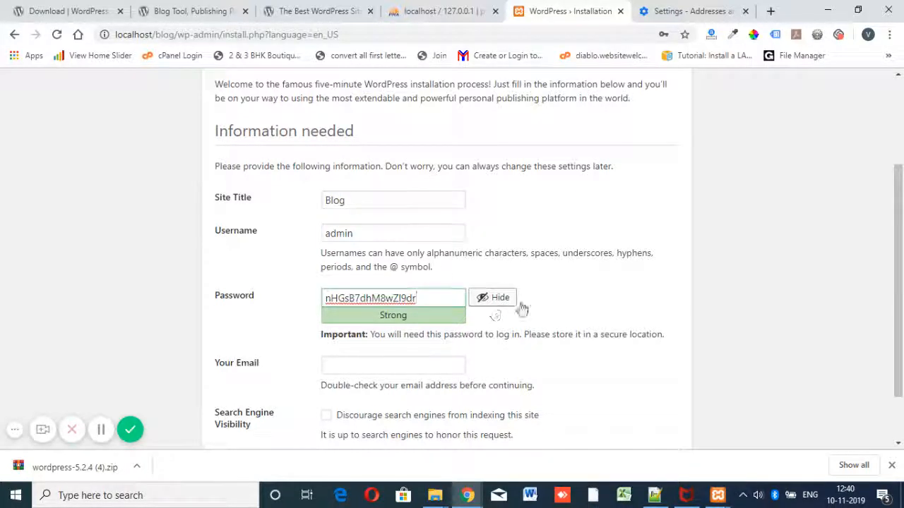
scroll(570, 305, down, 2)
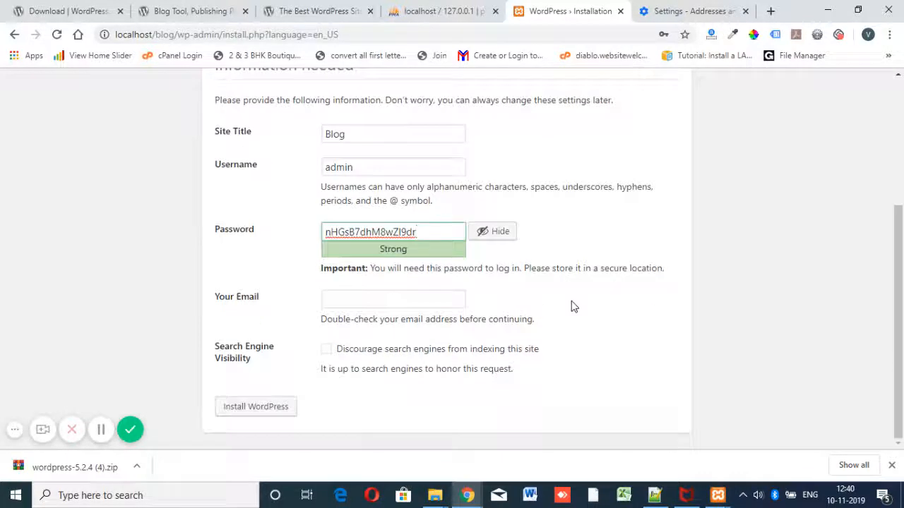
click(444, 297)
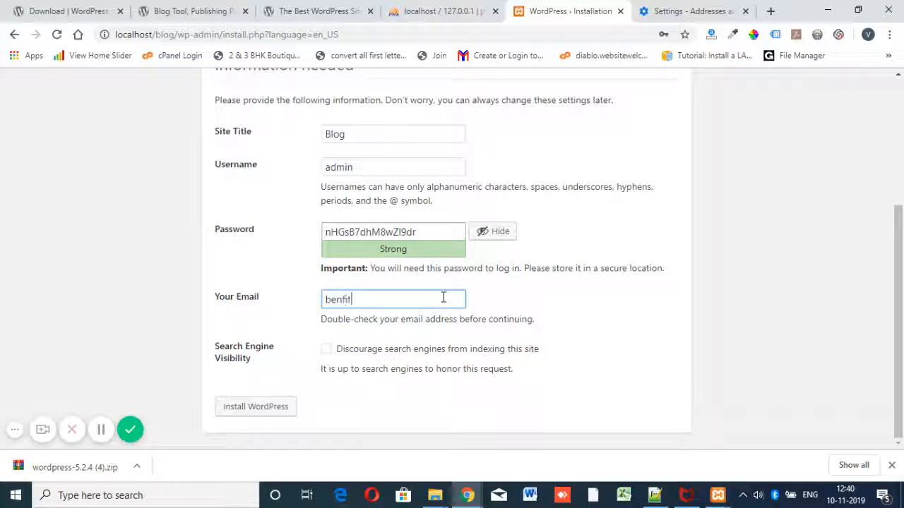
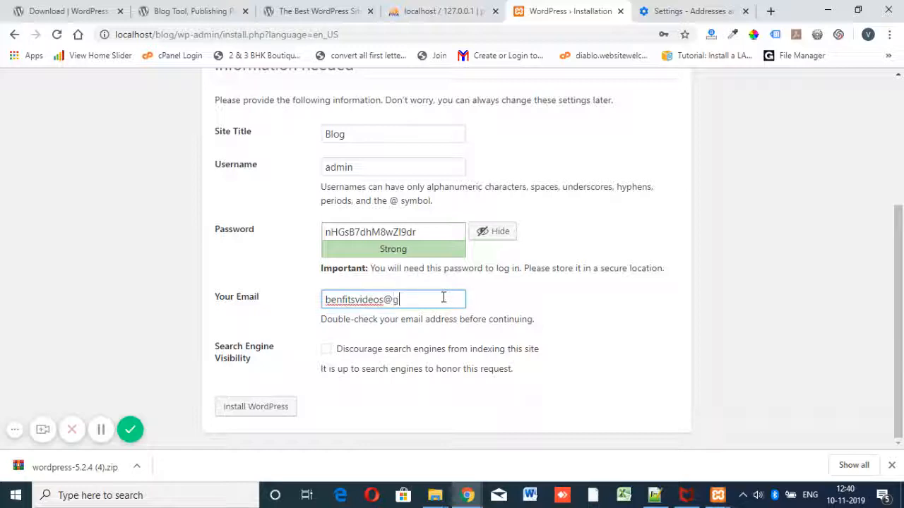
click(524, 295)
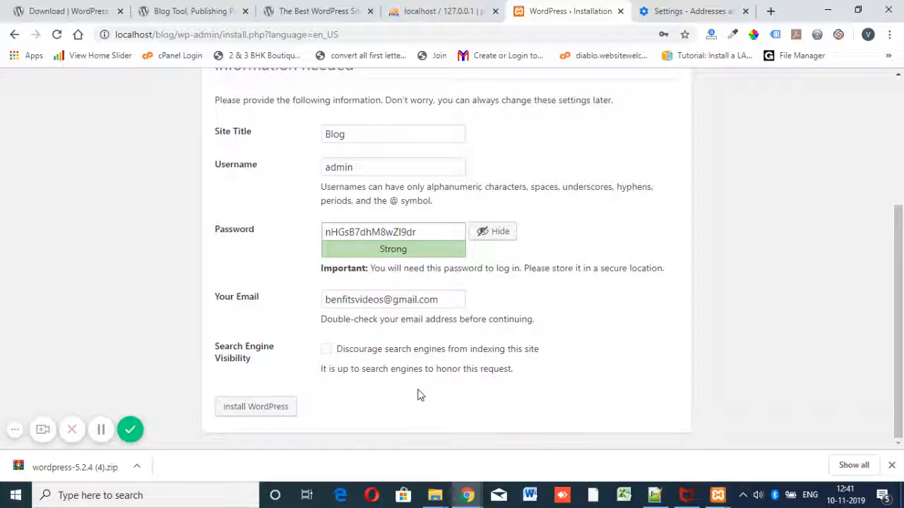
click(282, 409)
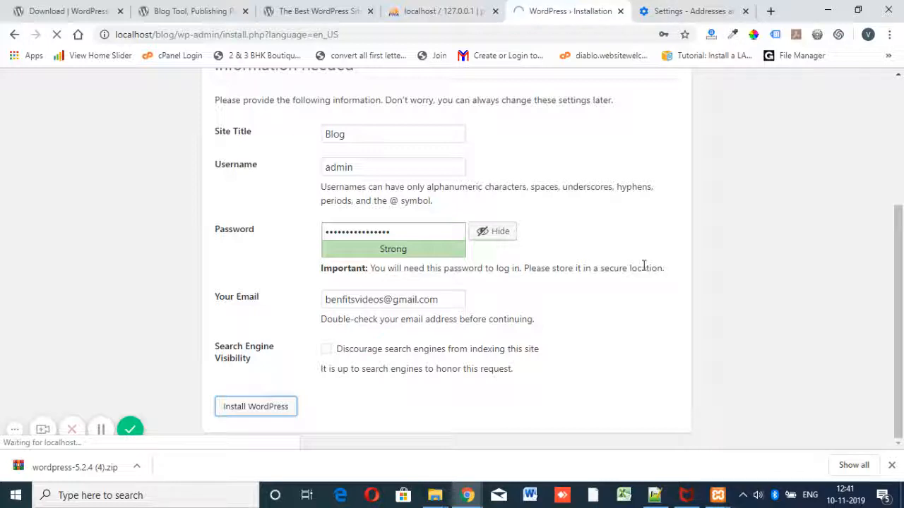
Step: Wait for the installation Success! page, then proceed to the login form
click(395, 166)
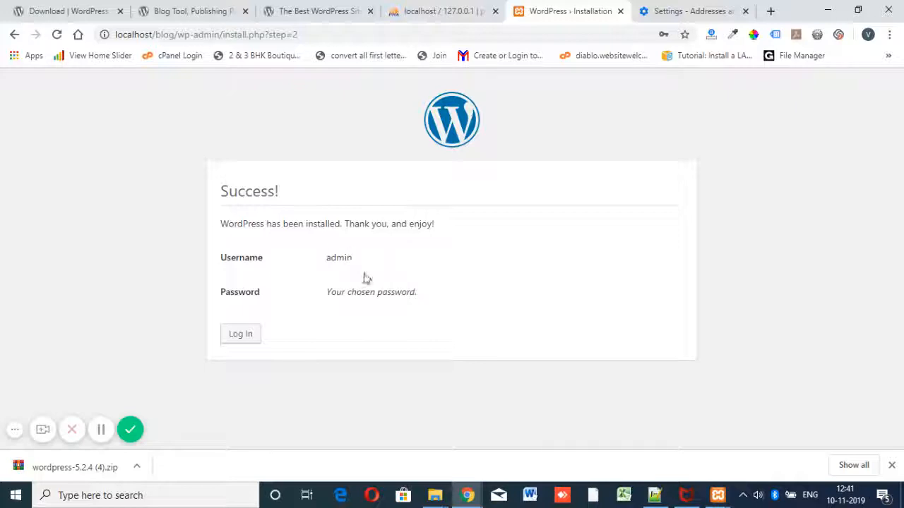
click(245, 342)
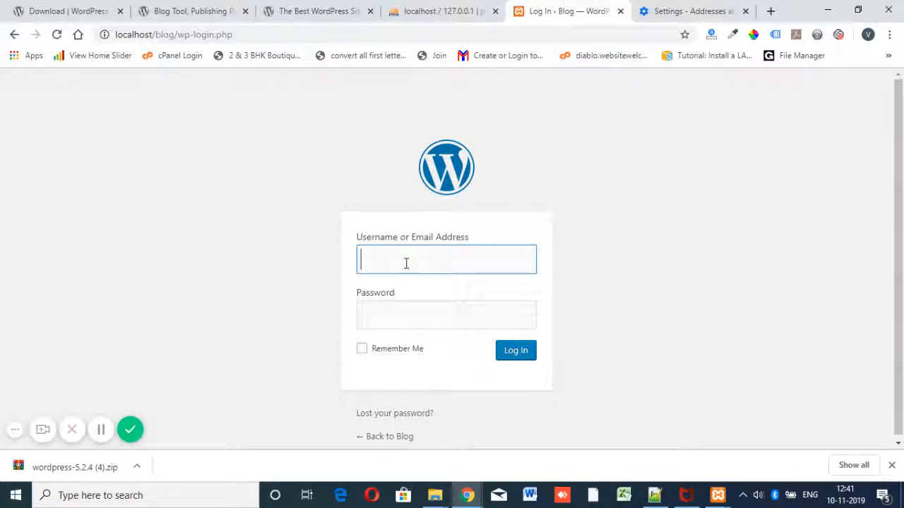
Step: Log in as admin with the pasted account password
text(admin)
click(402, 317)
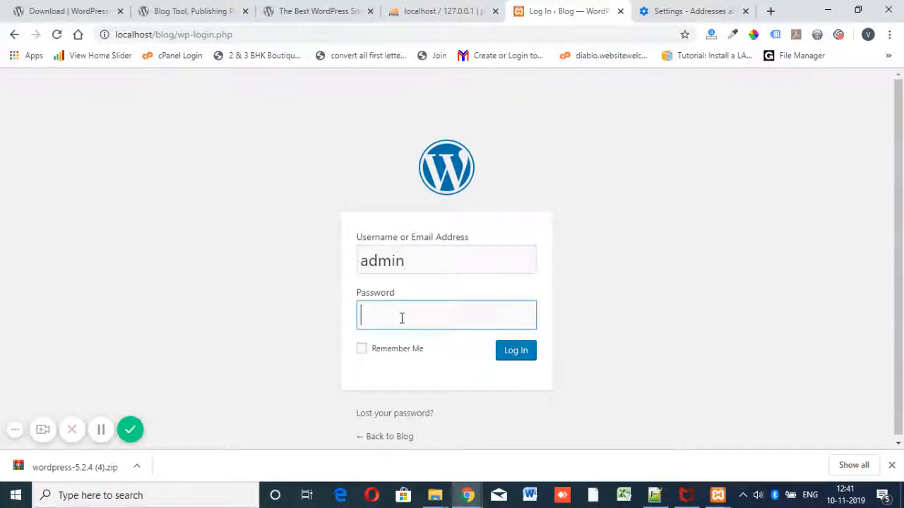
key(ctrl+v)
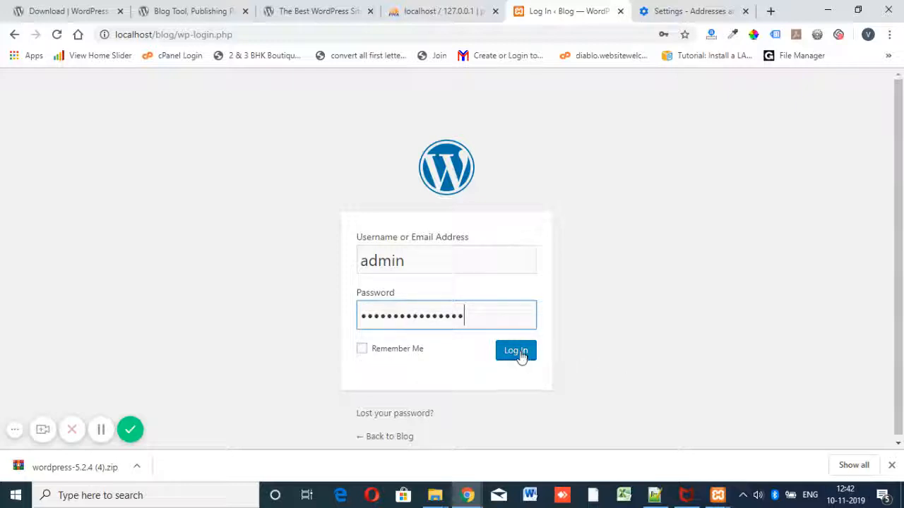
click(515, 357)
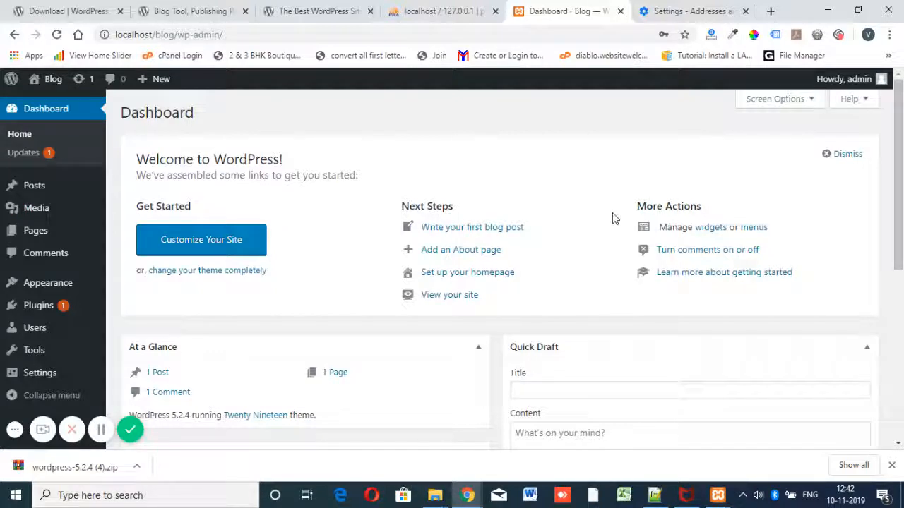
Step: Go to Posts in the admin sidebar and choose Add New
scroll(601, 324, down, 3)
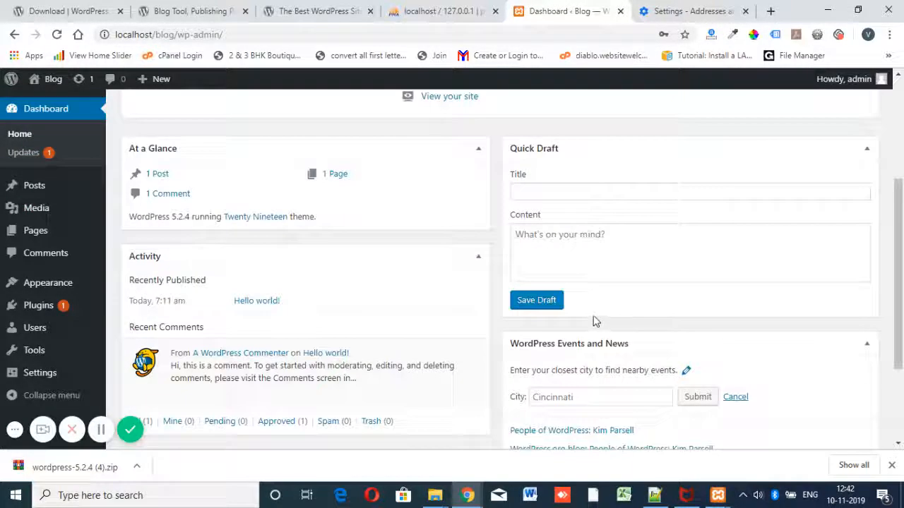
scroll(596, 320, up, 2)
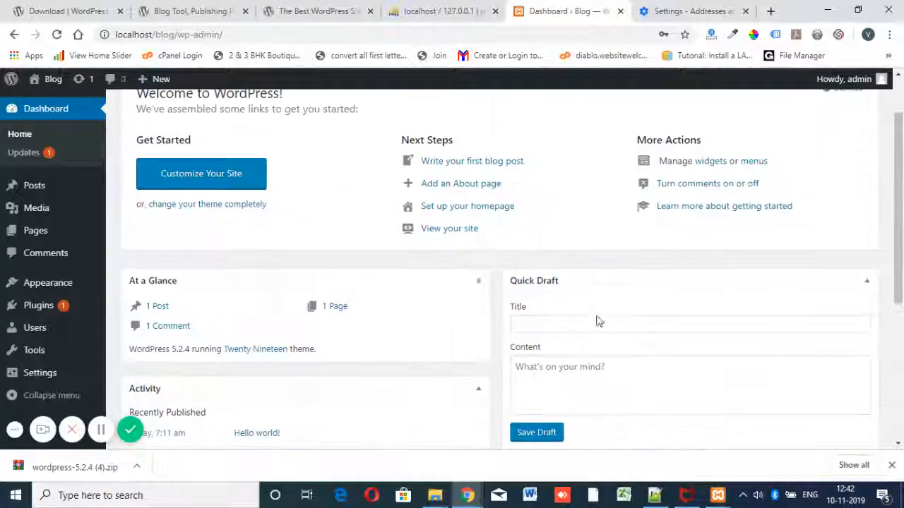
click(39, 187)
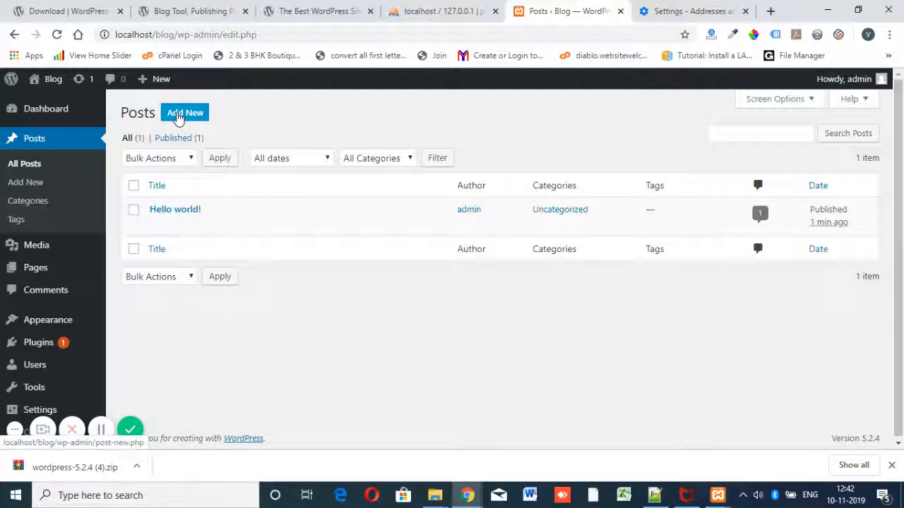
click(177, 118)
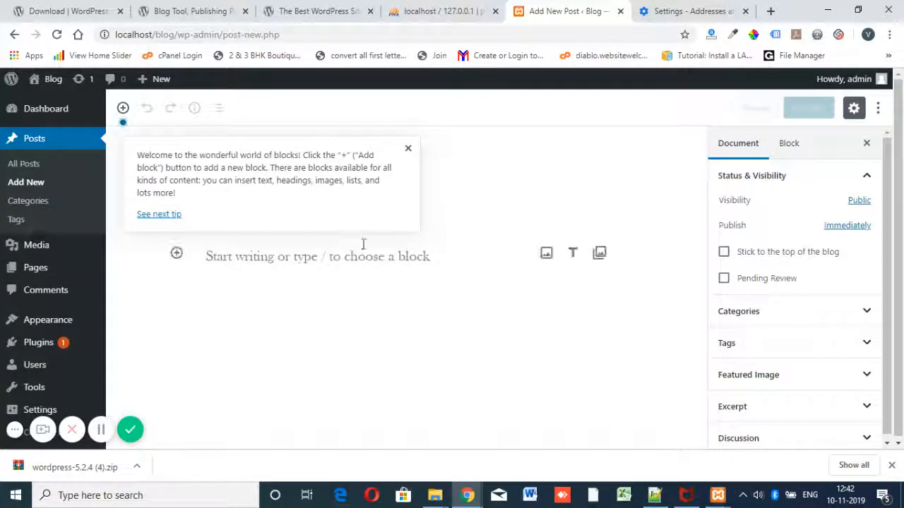
Step: Write the paragraph 'Hello Testing' and copy 'ello Testing' into the post title
click(305, 257)
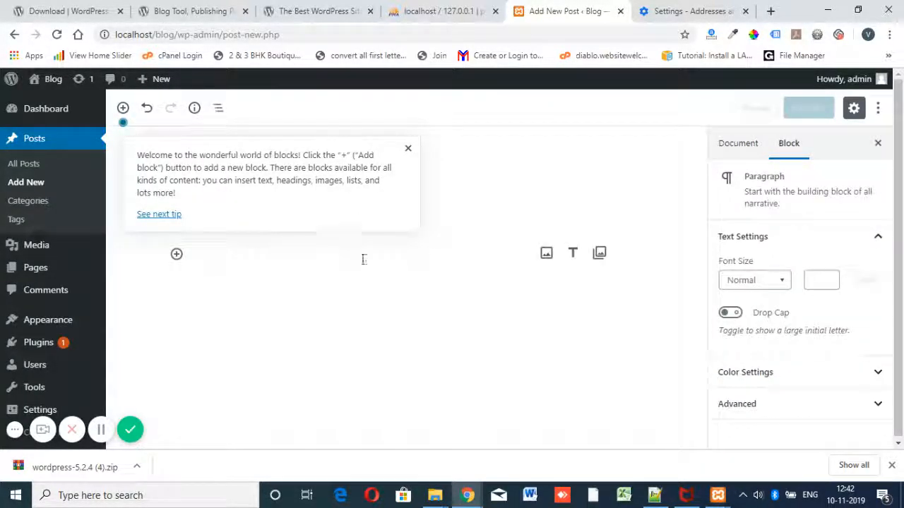
text(H)
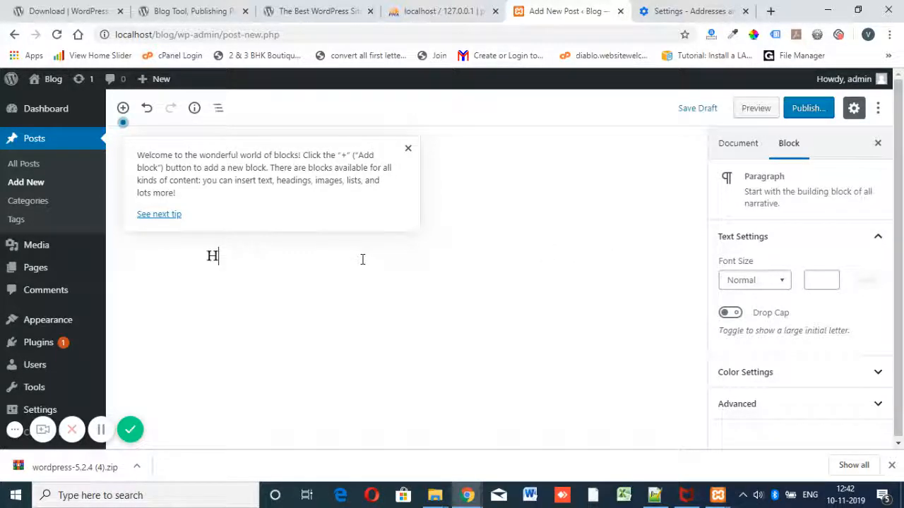
text(ello )
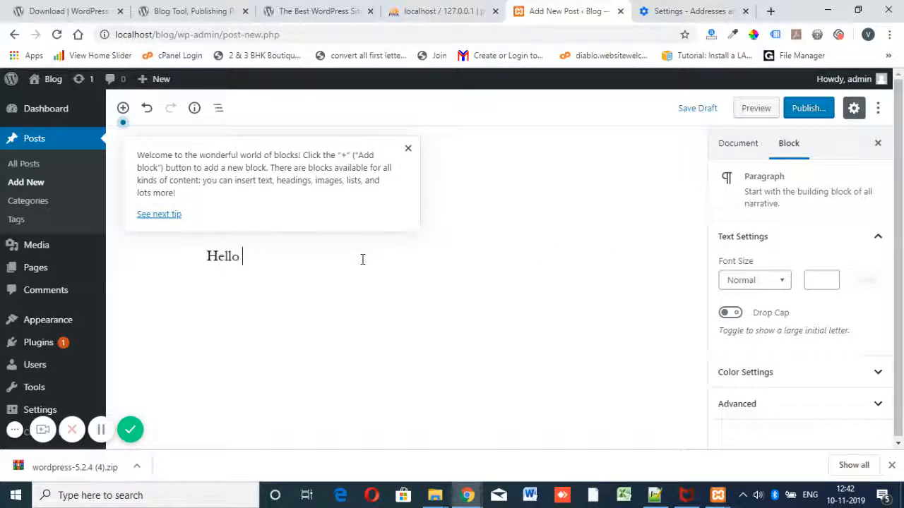
text(Testing)
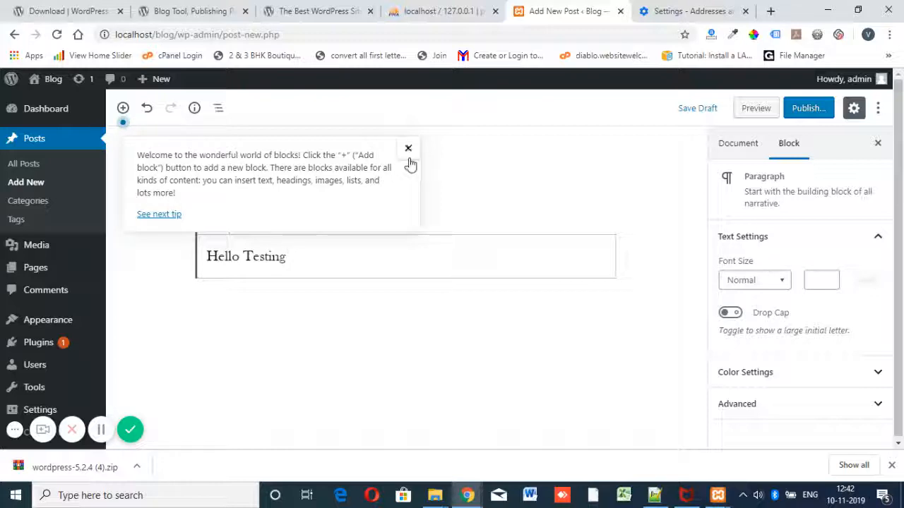
click(409, 148)
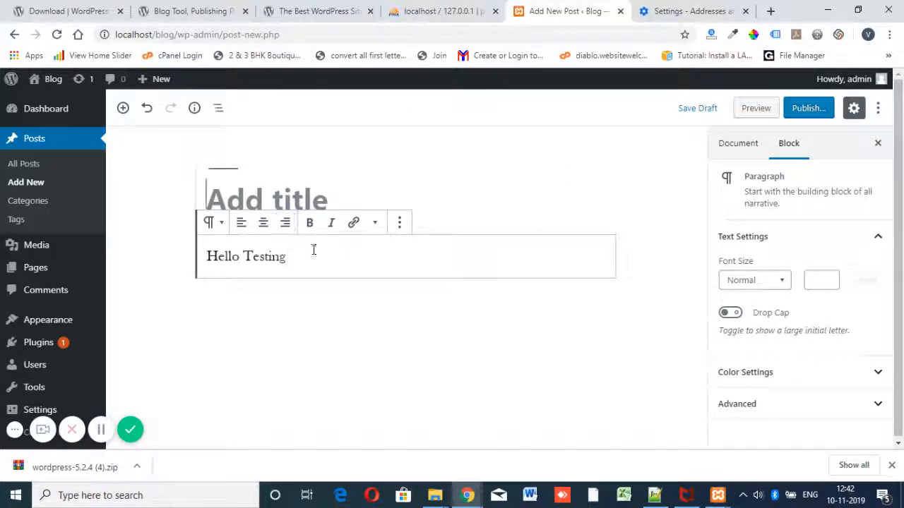
drag(286, 256, 201, 265)
key(ctrl+c)
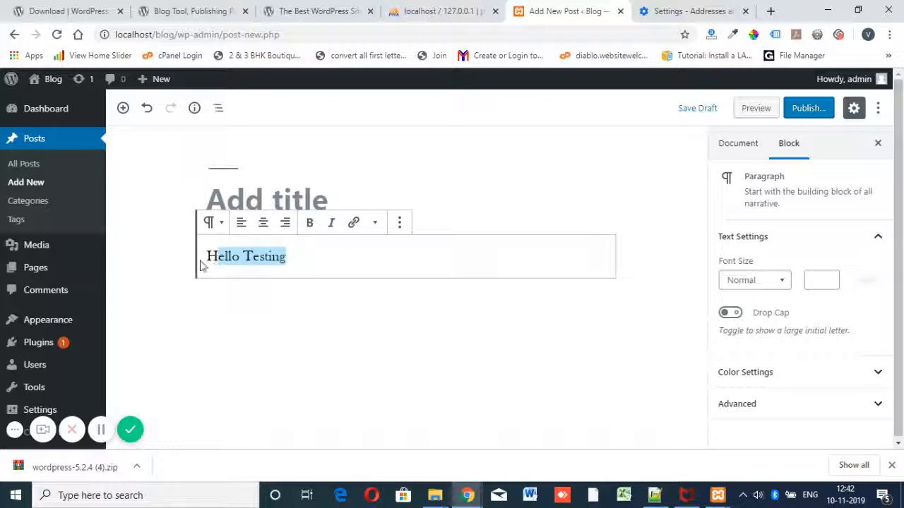
click(254, 198)
key(ctrl+v)
Step: Add a second paragraph reading 'Hello' and bring up the pre-publish check
click(363, 265)
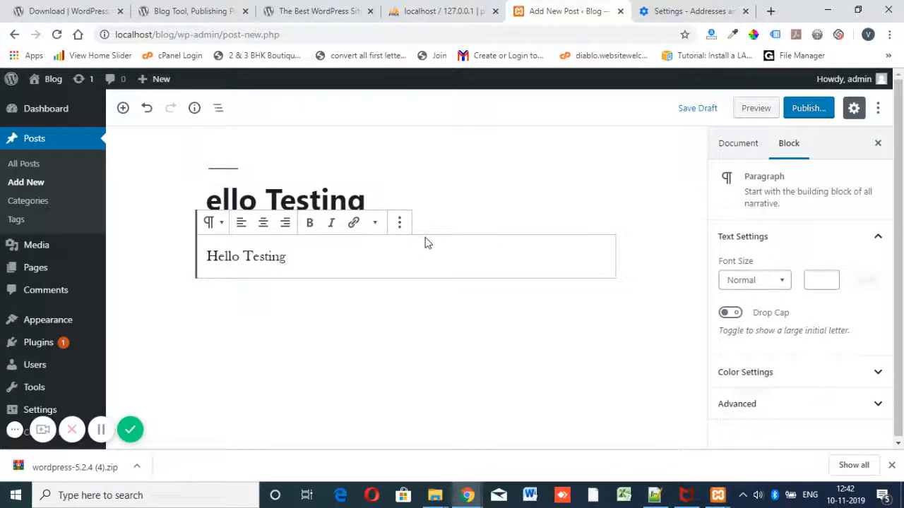
key(Return)
text(df)
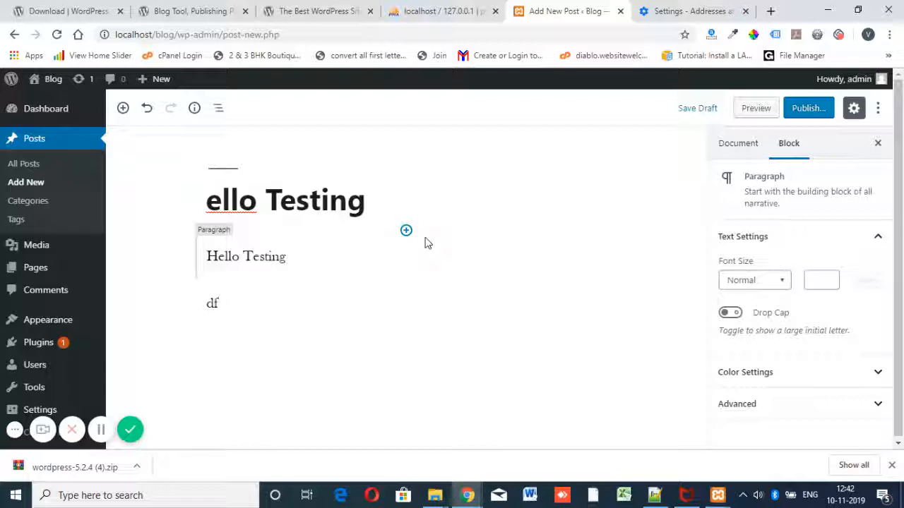
key(BackSpace)
key(BackSpace)
text(Hello)
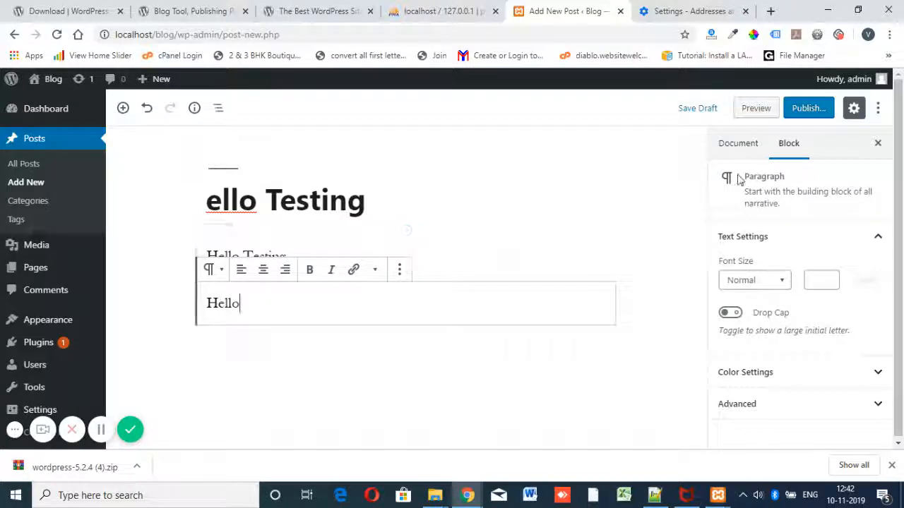
click(743, 144)
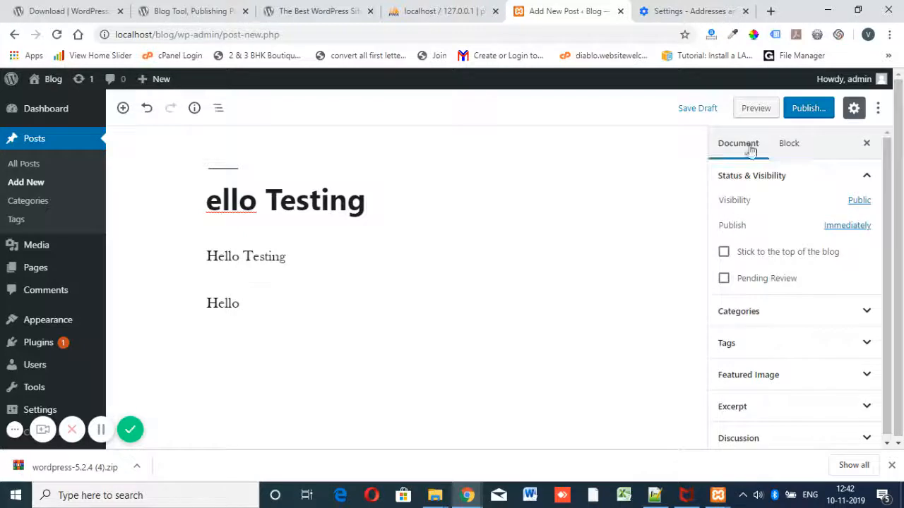
click(813, 114)
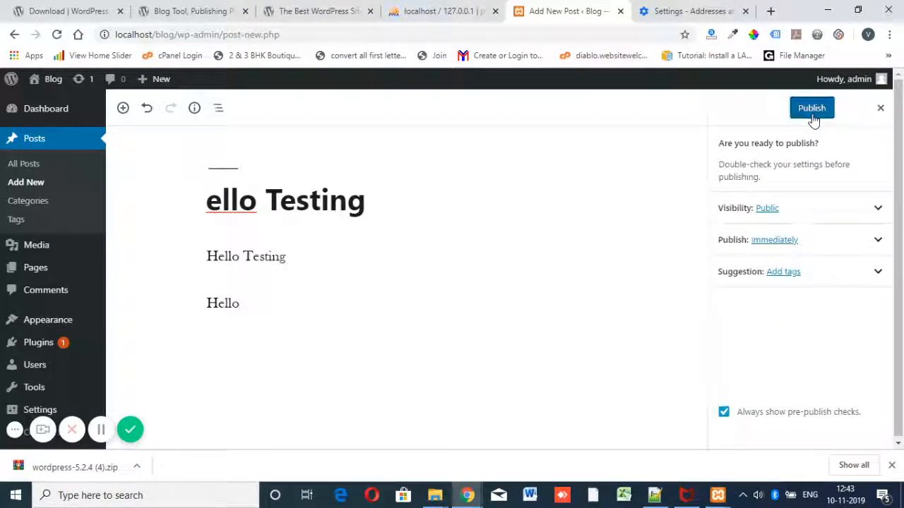
Step: Publish the ello Testing post and view it in a new tab
click(814, 119)
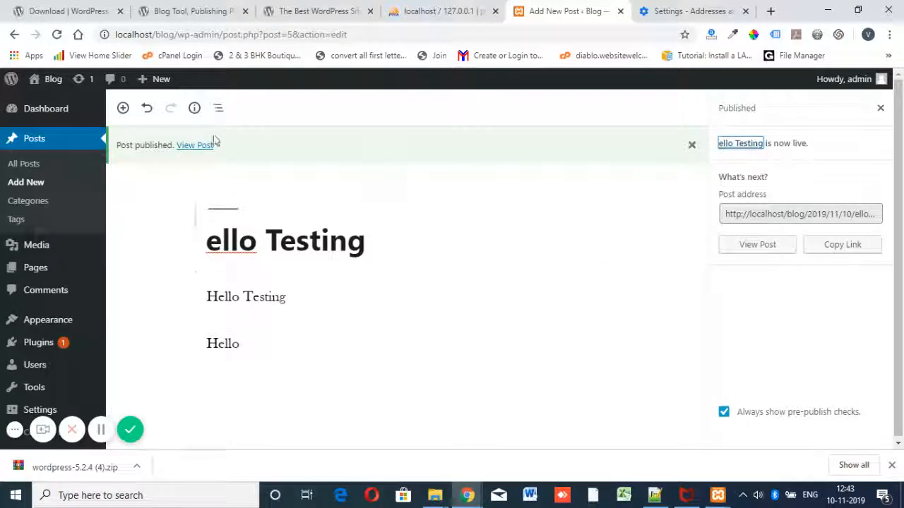
right_click(192, 146)
click(233, 155)
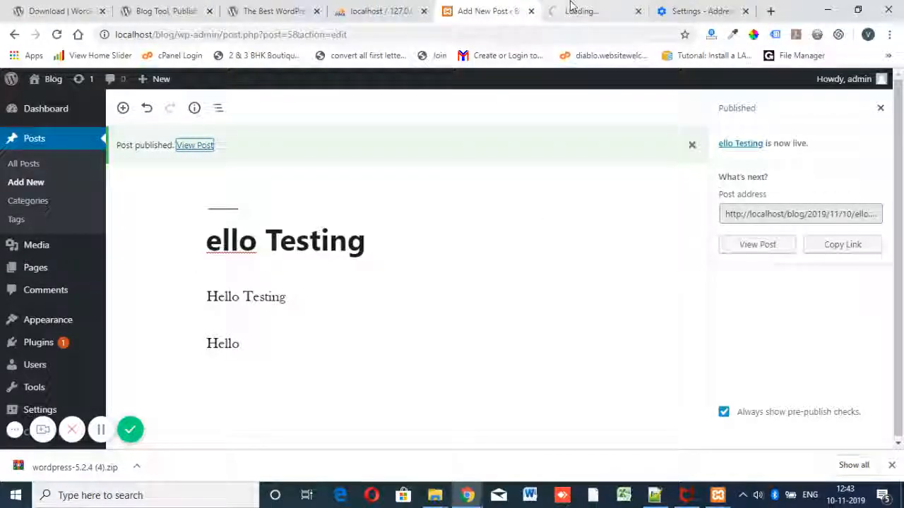
click(572, 9)
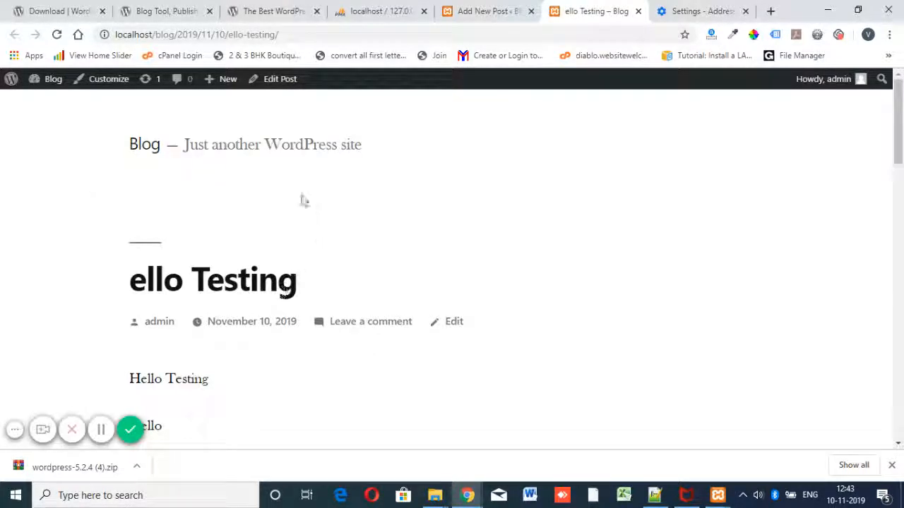
Step: Trim the address to localhost/blog/ to view the blog home page, then return to the editor
drag(177, 34, 430, 37)
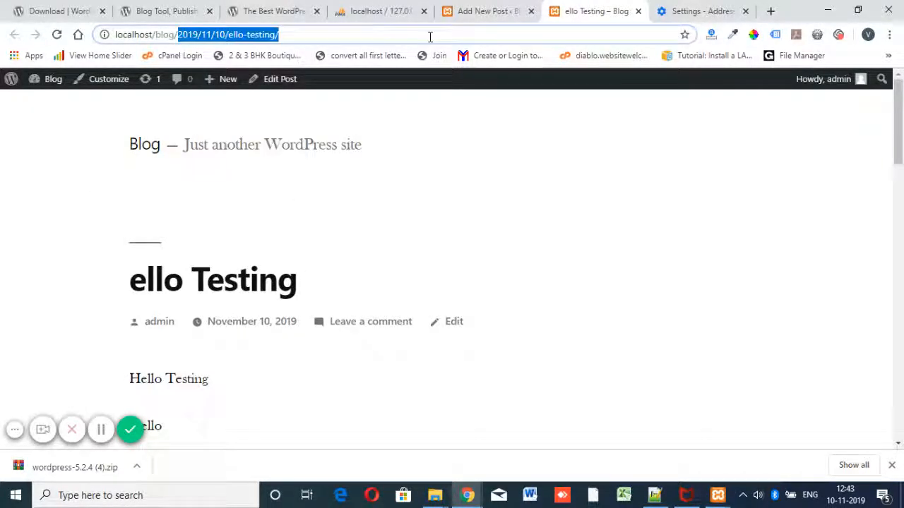
key(BackSpace)
key(Return)
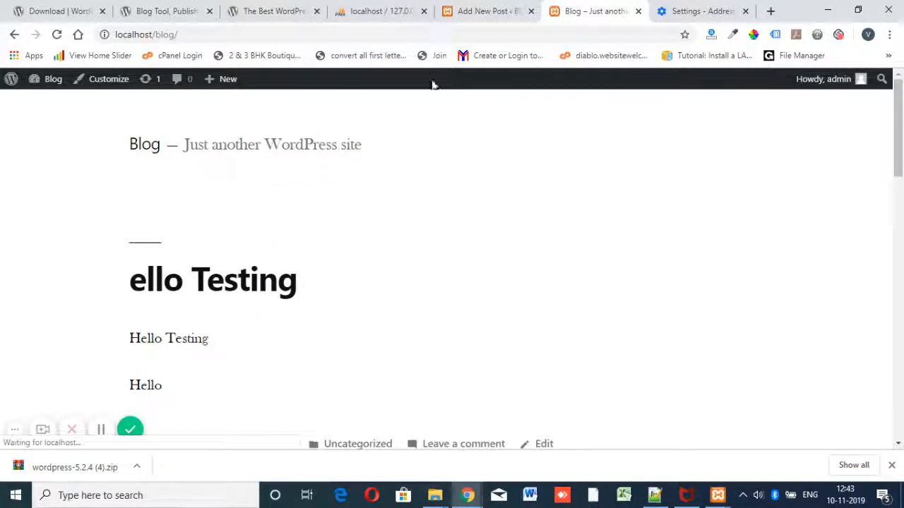
scroll(347, 292, down, 9)
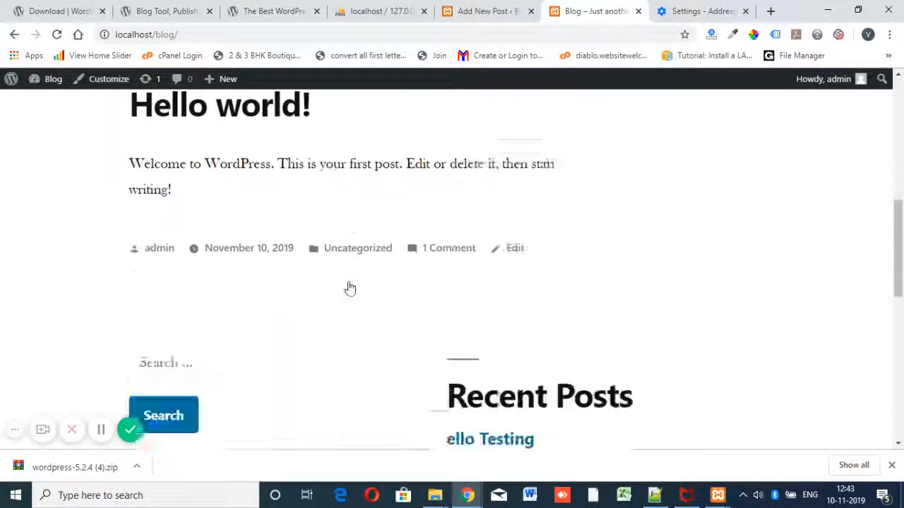
scroll(352, 290, down, 5)
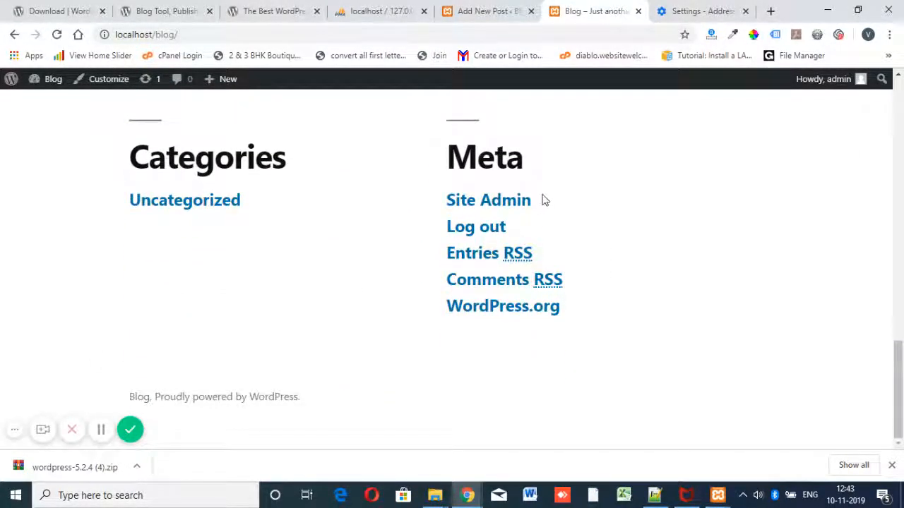
scroll(561, 229, up, 4)
click(486, 10)
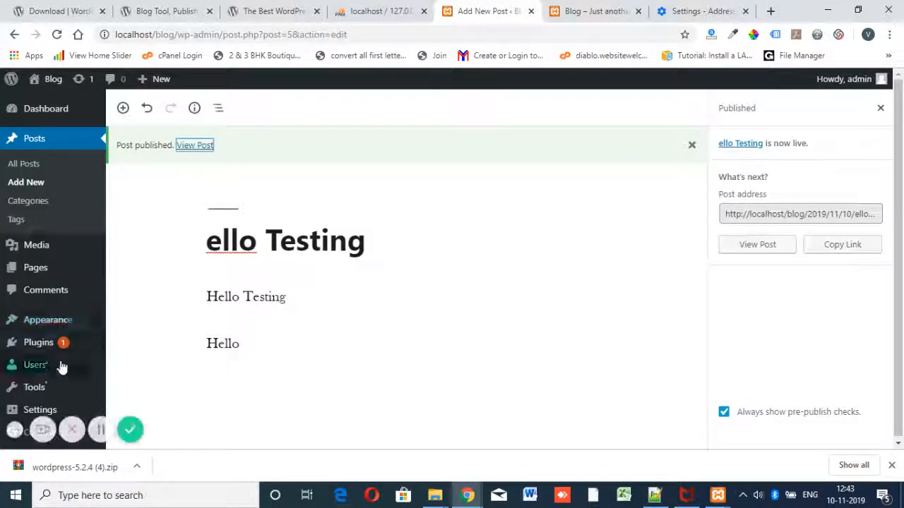
Step: Activate Twenty Seventeen from Appearance > Themes and visit the site
mouse_move(65, 325)
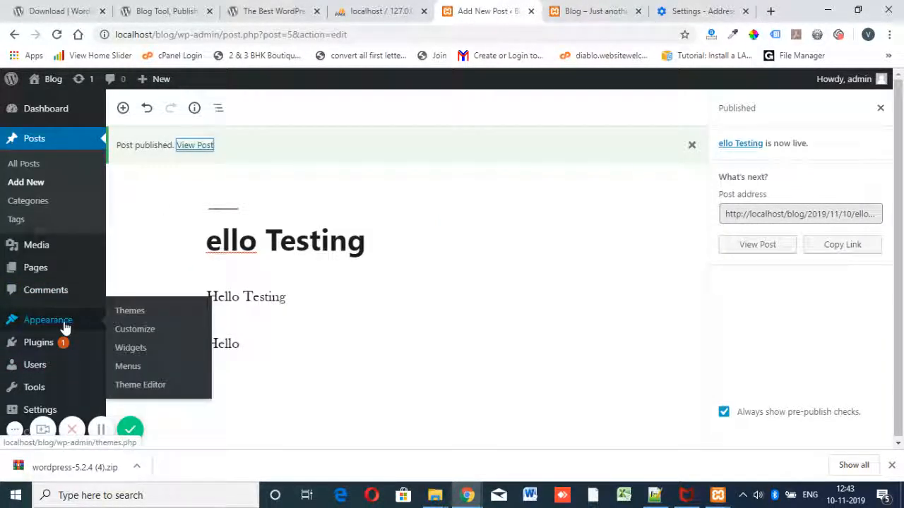
click(158, 311)
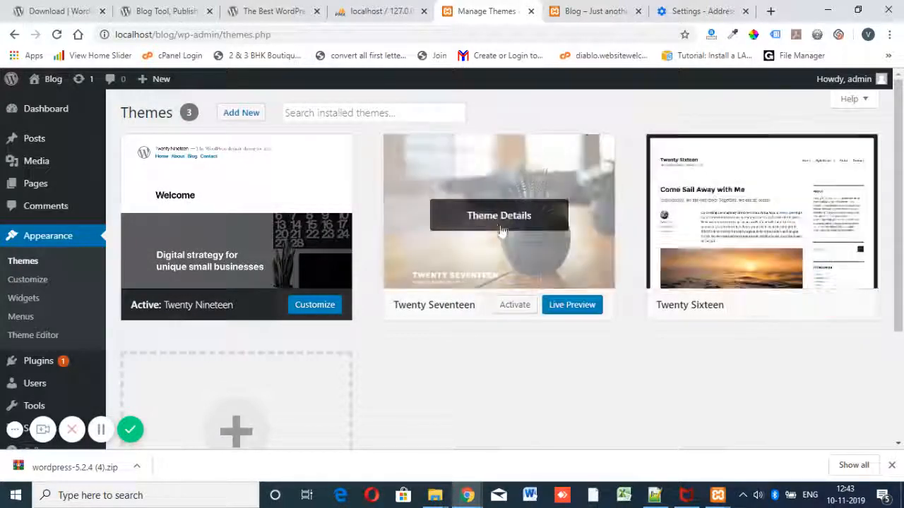
click(515, 305)
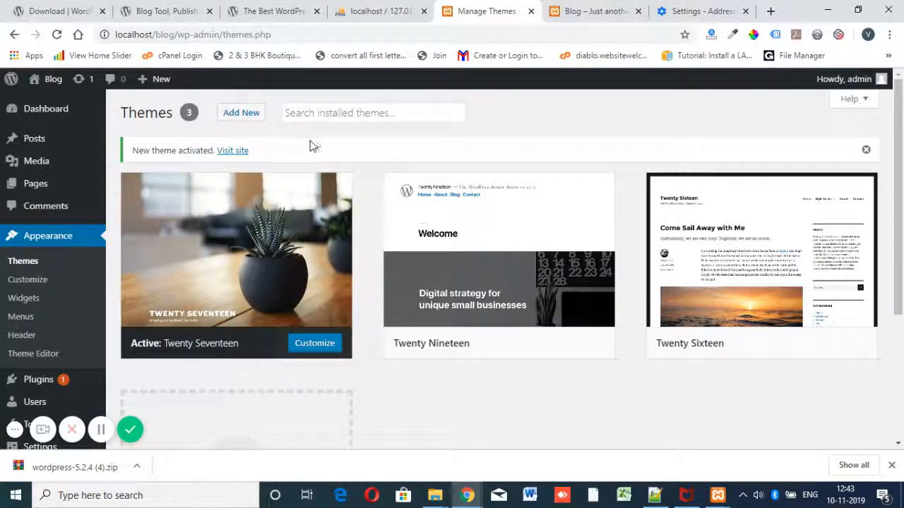
click(239, 157)
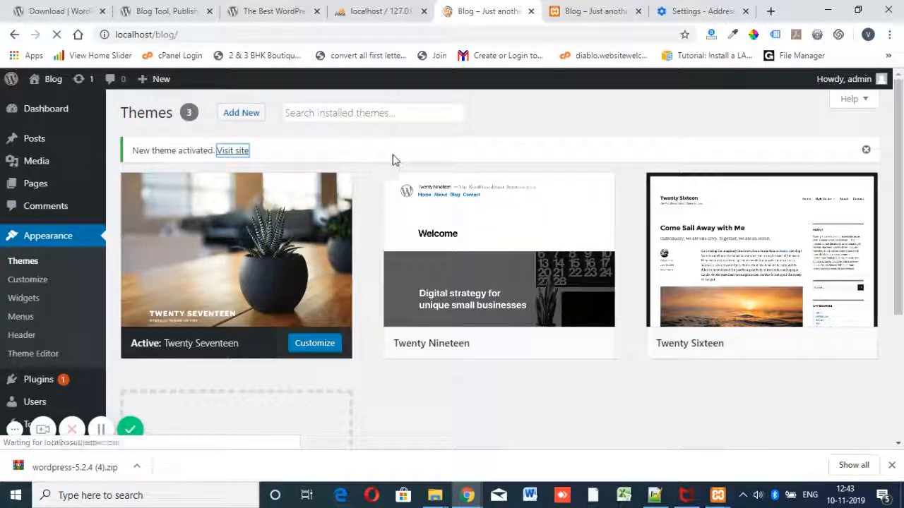
Step: Scroll the home page and open the ello Testing post in its Twenty Seventeen design
scroll(542, 213, down, 10)
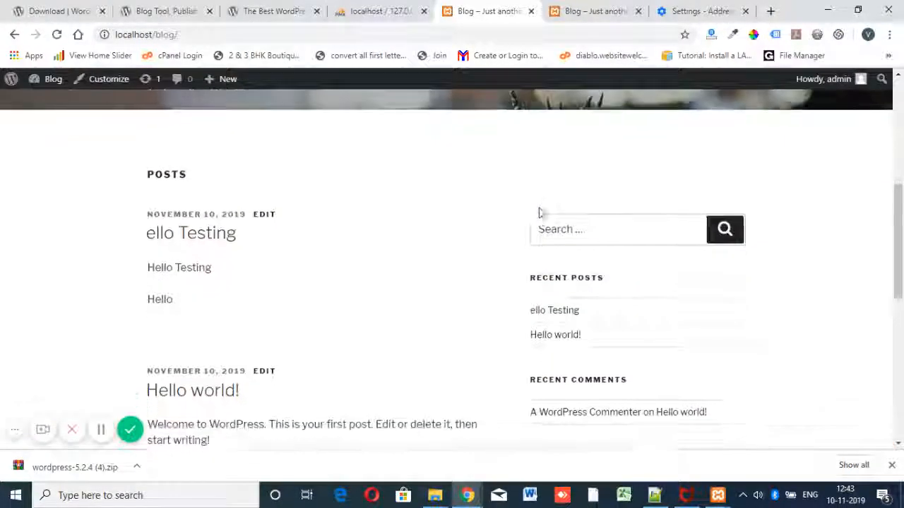
scroll(542, 214, up, 3)
scroll(144, 198, up, 2)
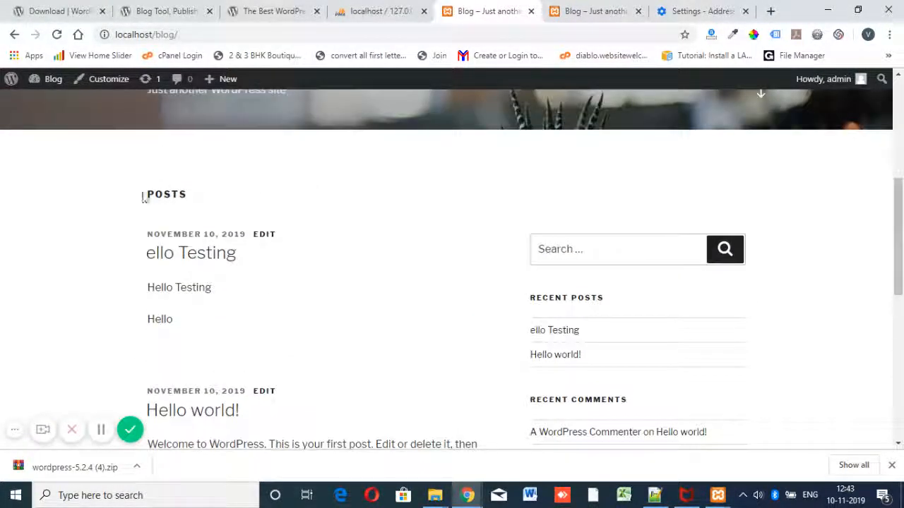
click(186, 259)
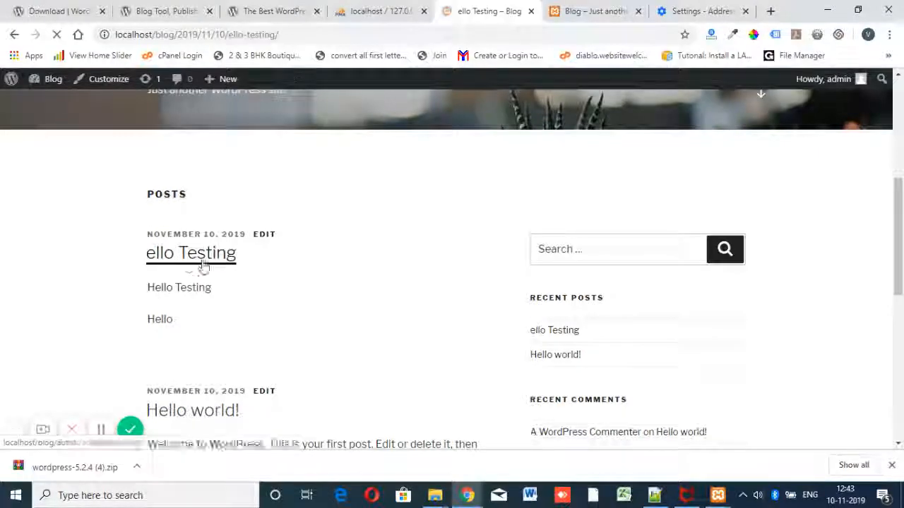
scroll(441, 268, down, 4)
scroll(431, 267, up, 4)
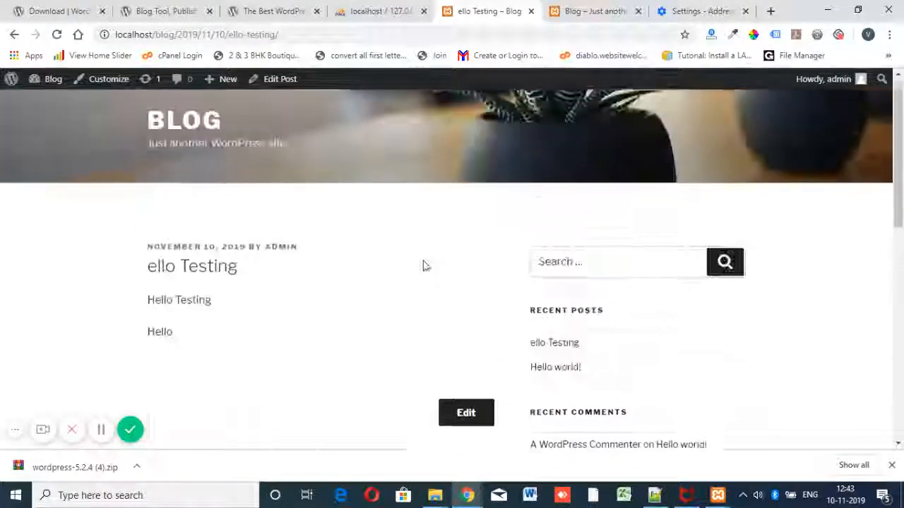